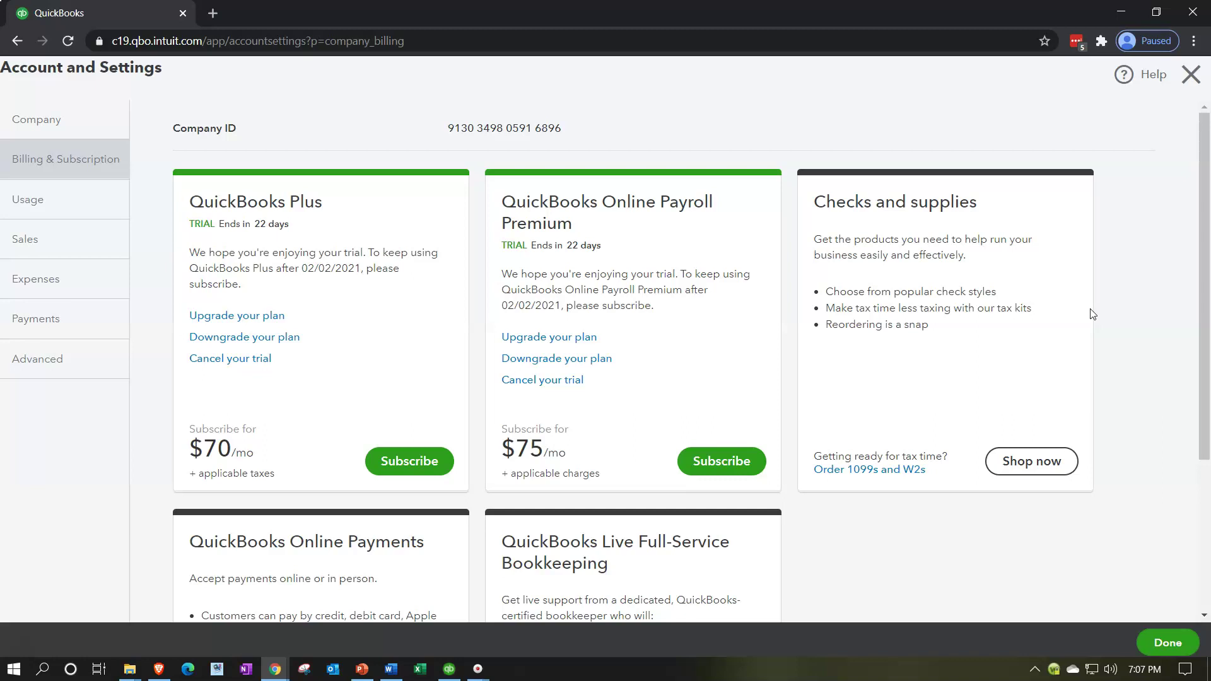
Review the subscription offers on the billing page and the plan's usage limits
scroll(1093, 313, "down", 3)
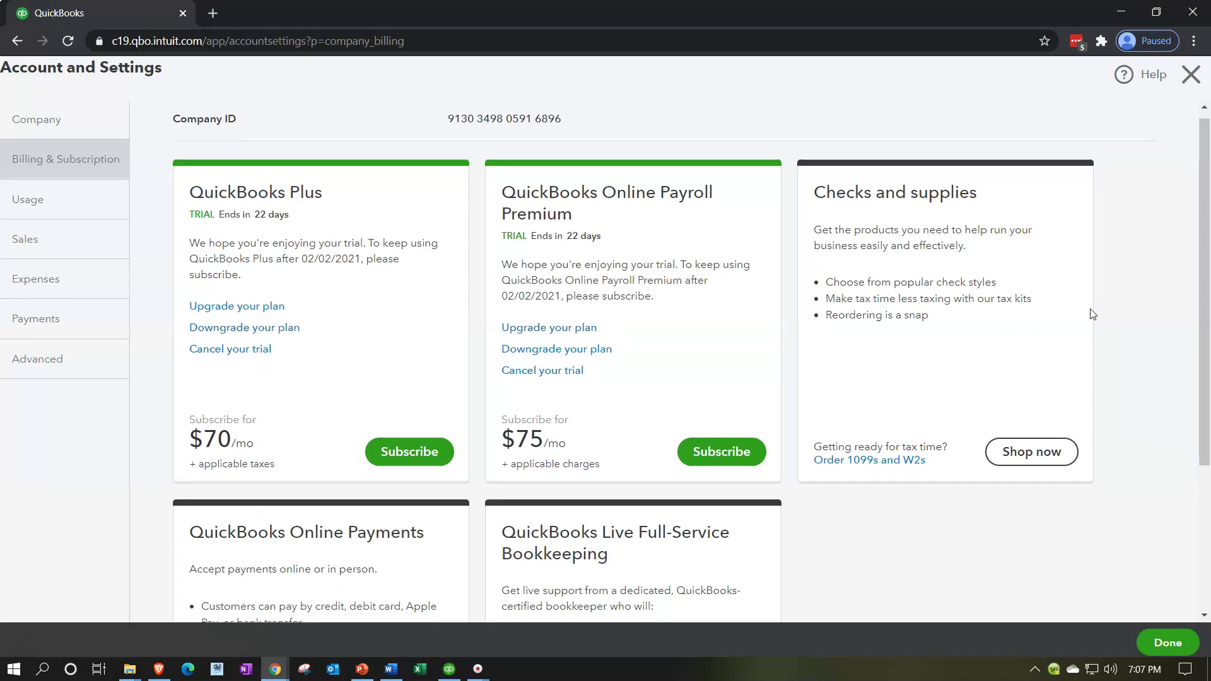
left_click(1079, 420)
scroll(1079, 421, "down", 1)
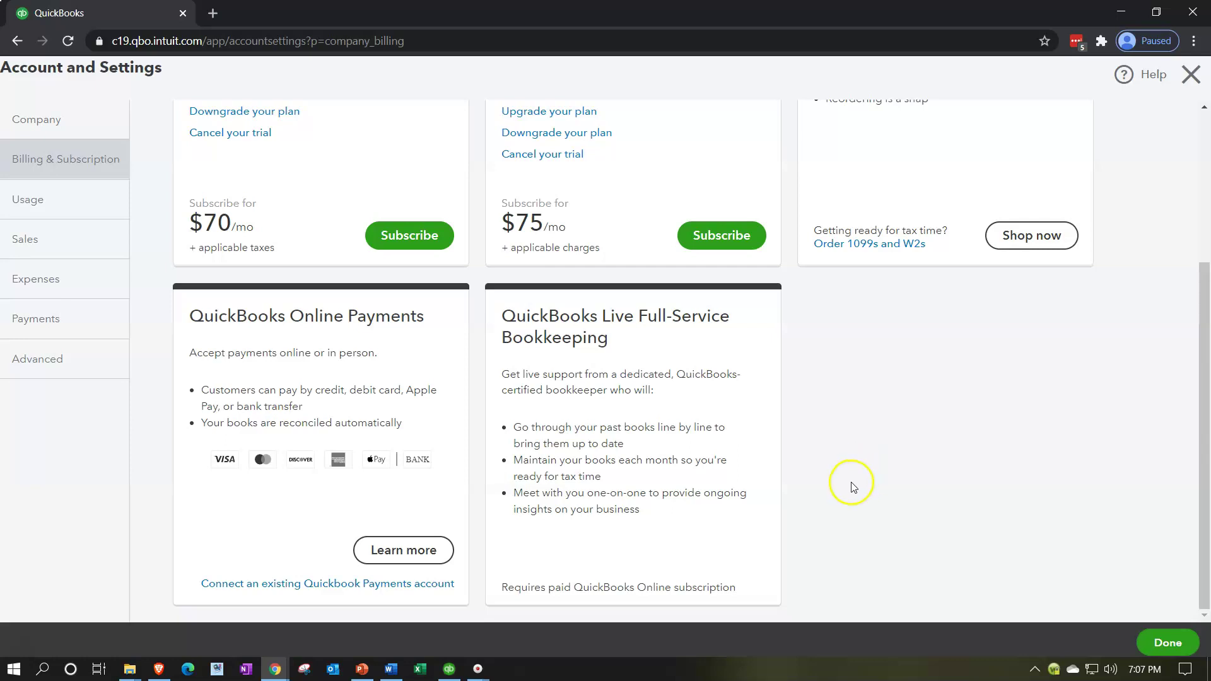
scroll(662, 505, "up", 3)
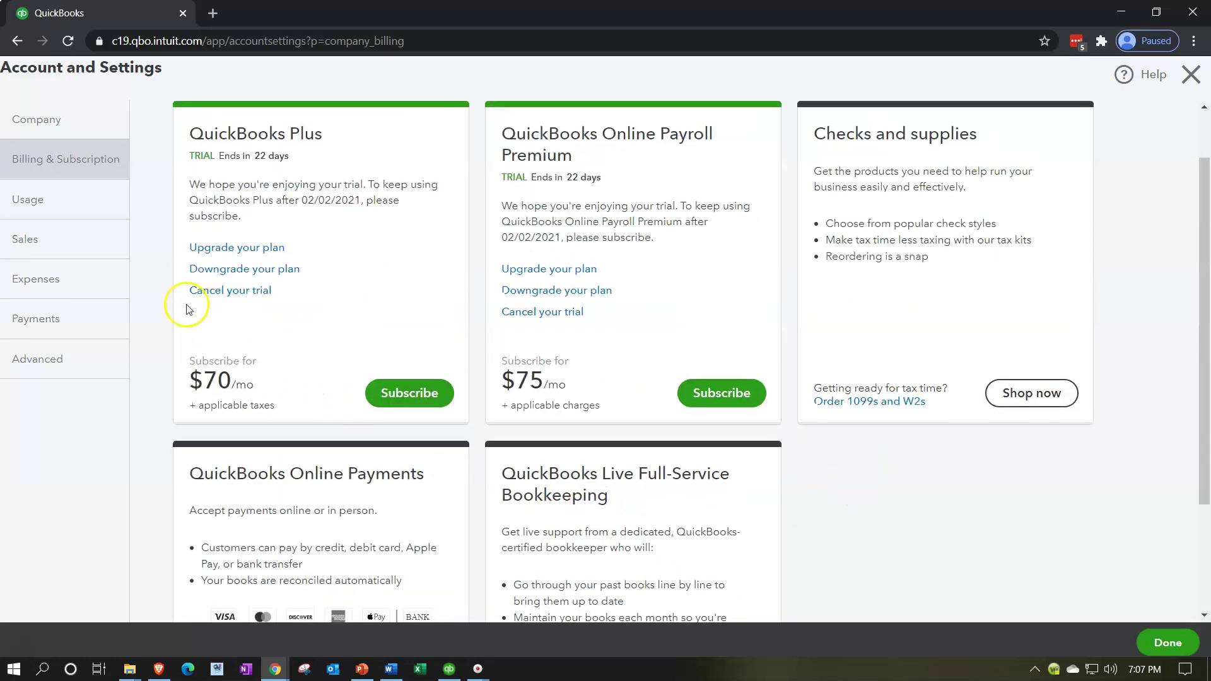
left_click(47, 202)
scroll(555, 328, "down", 1)
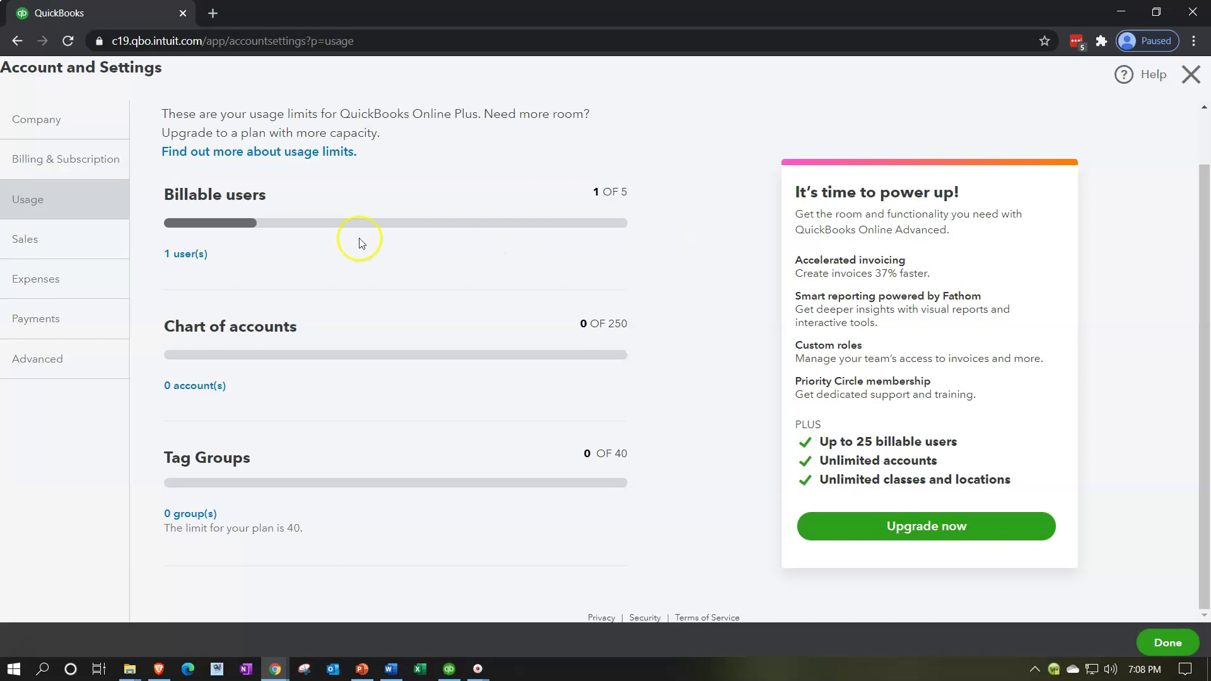
From the sales settings, view the custom form styles and the form types offered for a new style
left_click(42, 240)
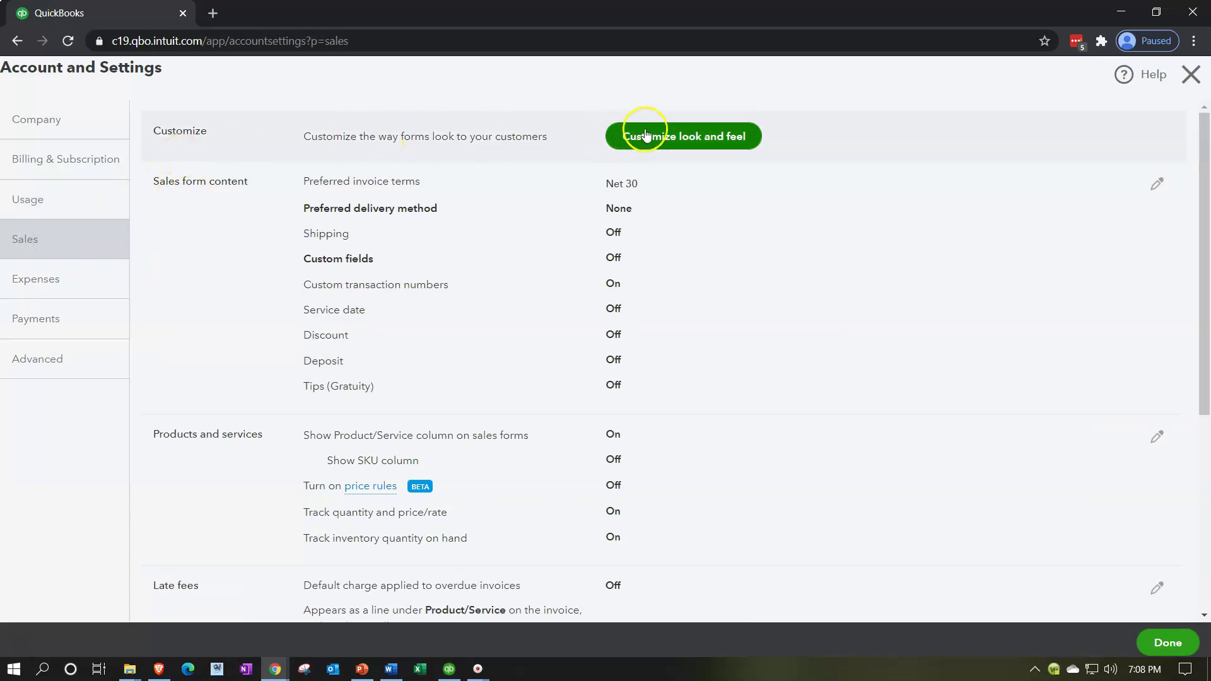
left_click(677, 145)
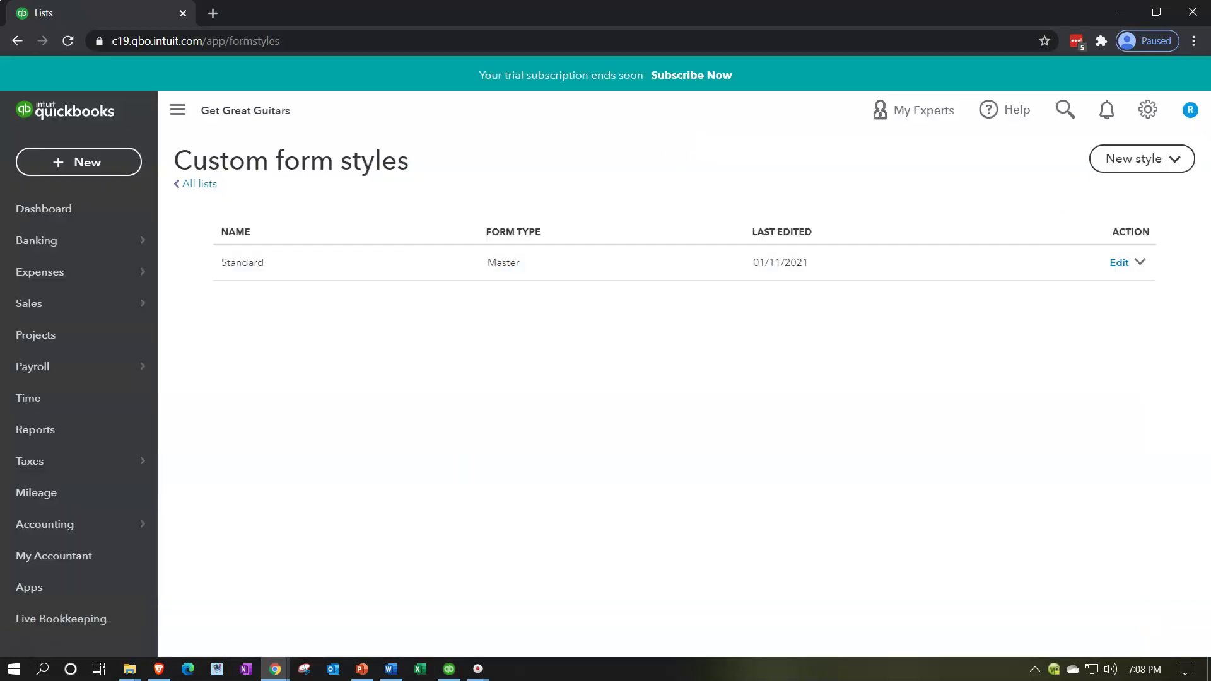
left_click(1170, 162)
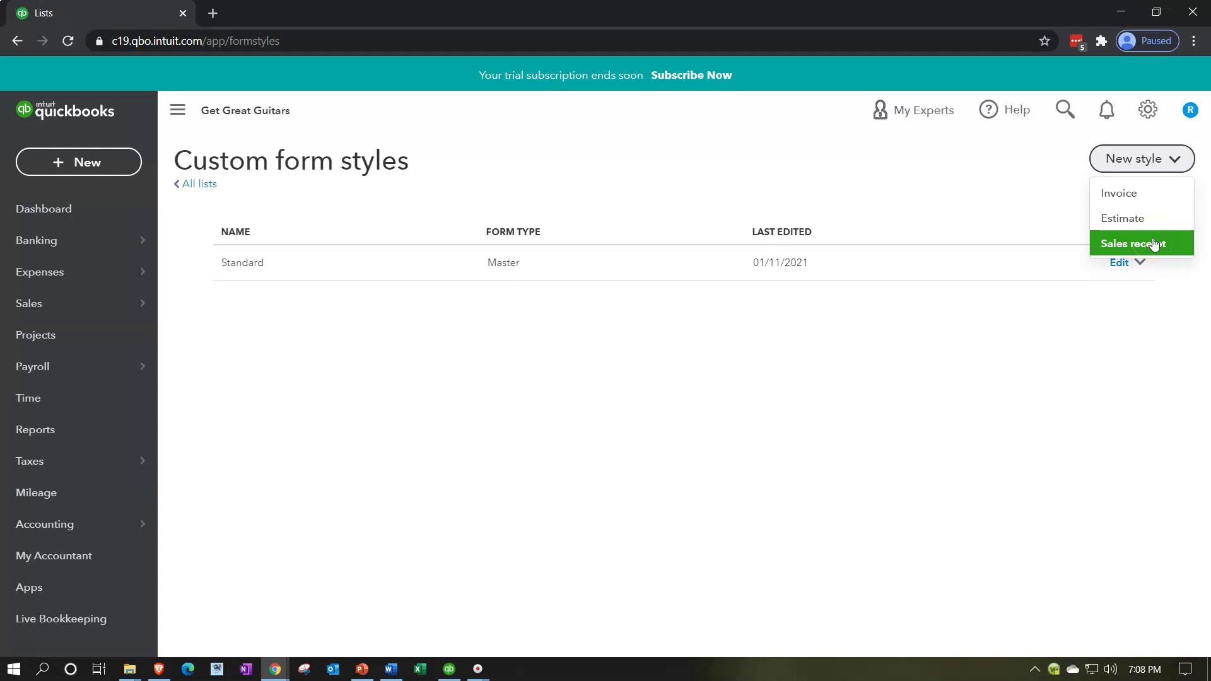
left_click(789, 438)
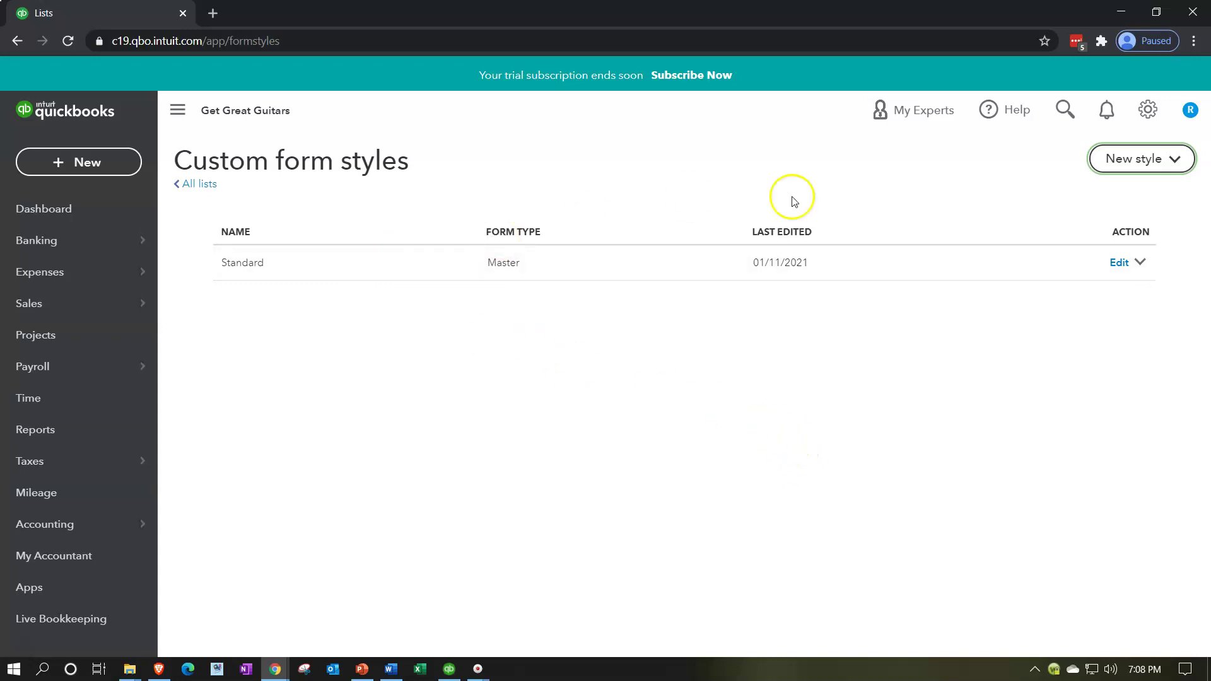
Return to the sales section of Account and Settings and open the sales form content for editing
left_click(1147, 111)
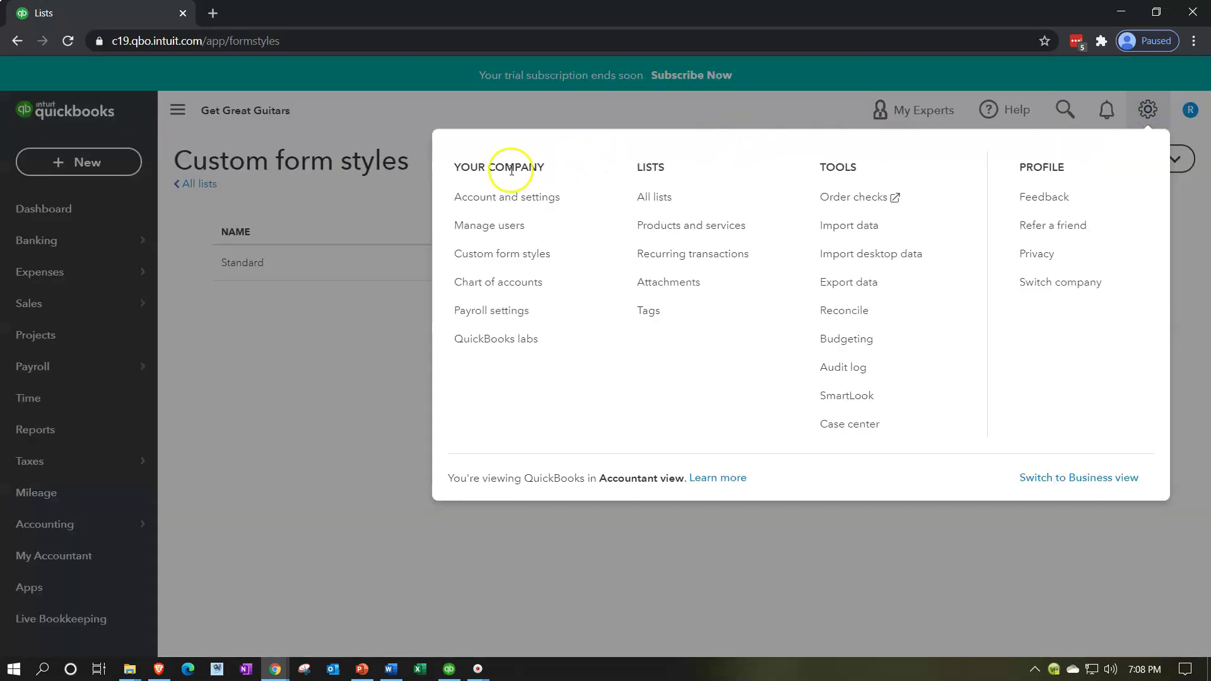
left_click(512, 206)
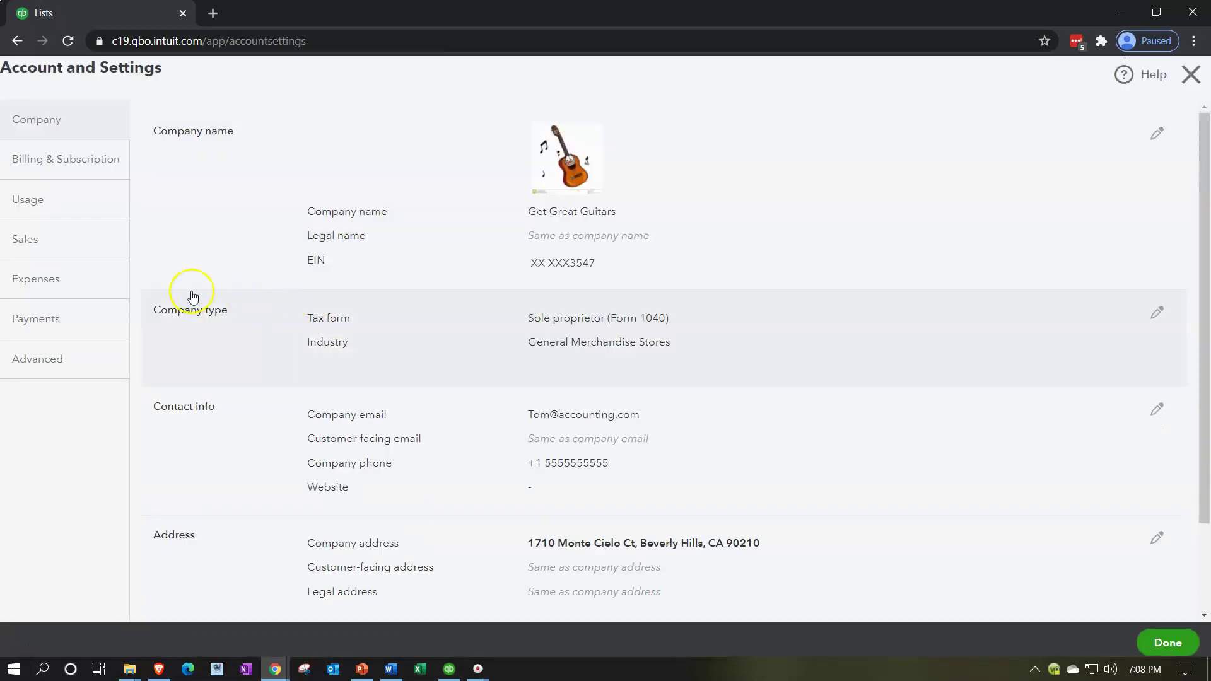
left_click(54, 250)
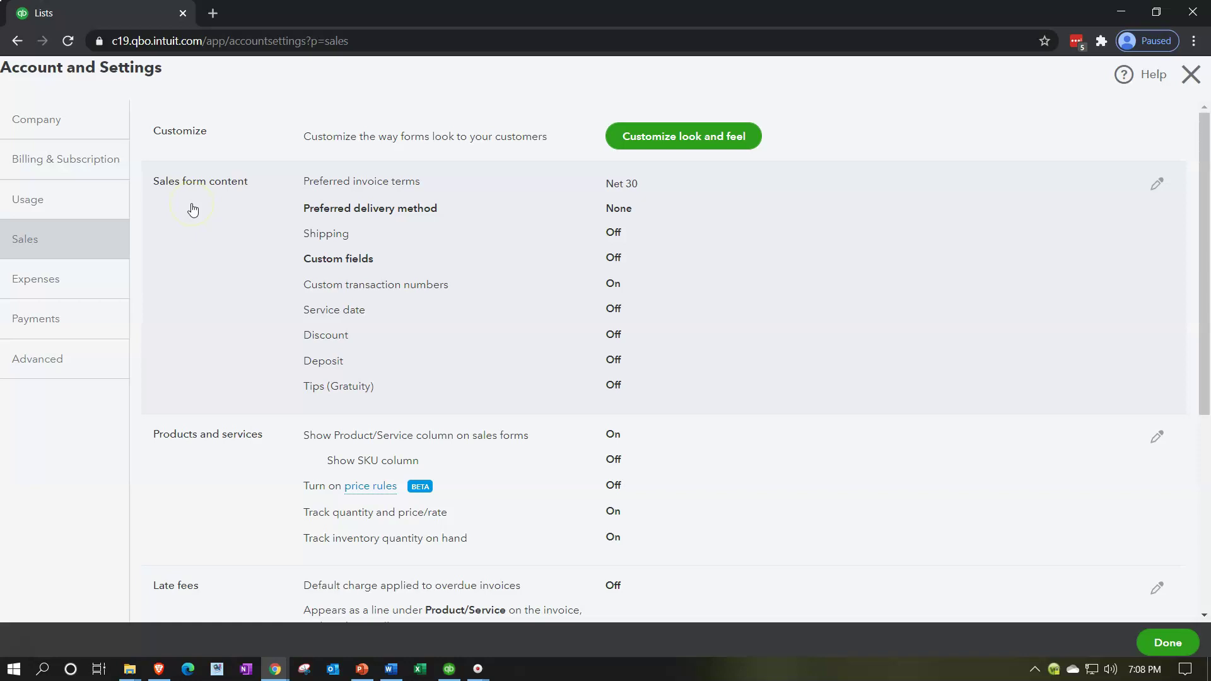
left_click(1157, 186)
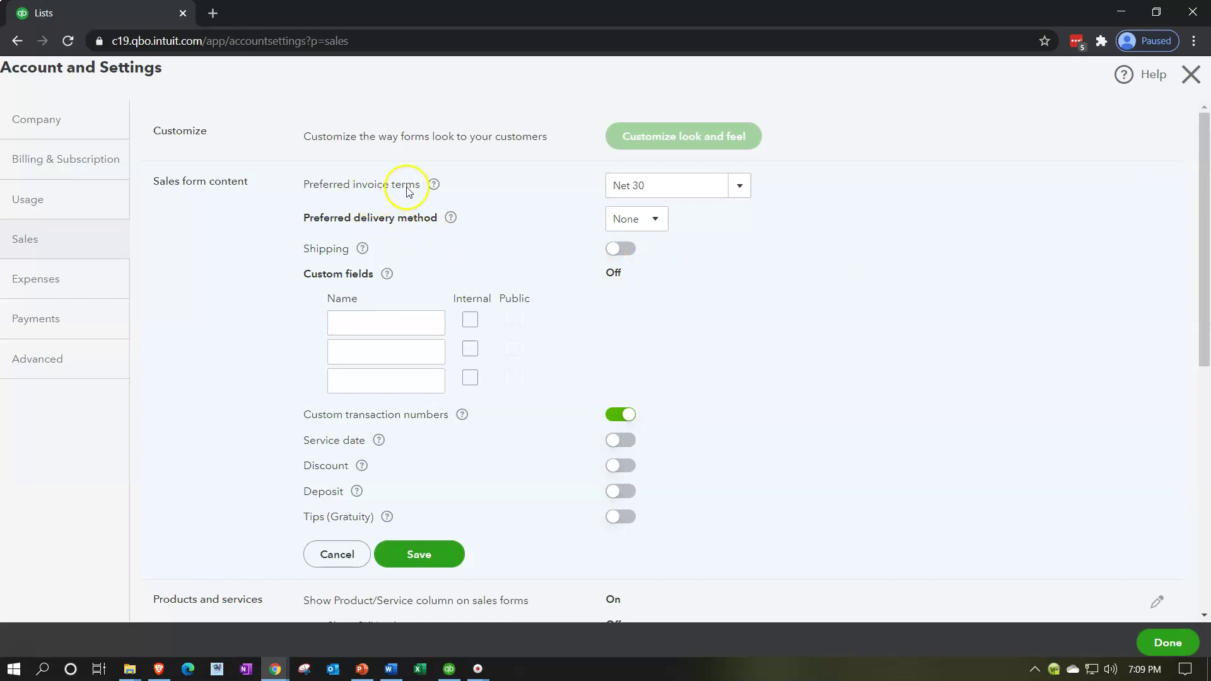
Try to save a blank new invoice term and set the preferred invoice terms back to Net 30
left_click(739, 185)
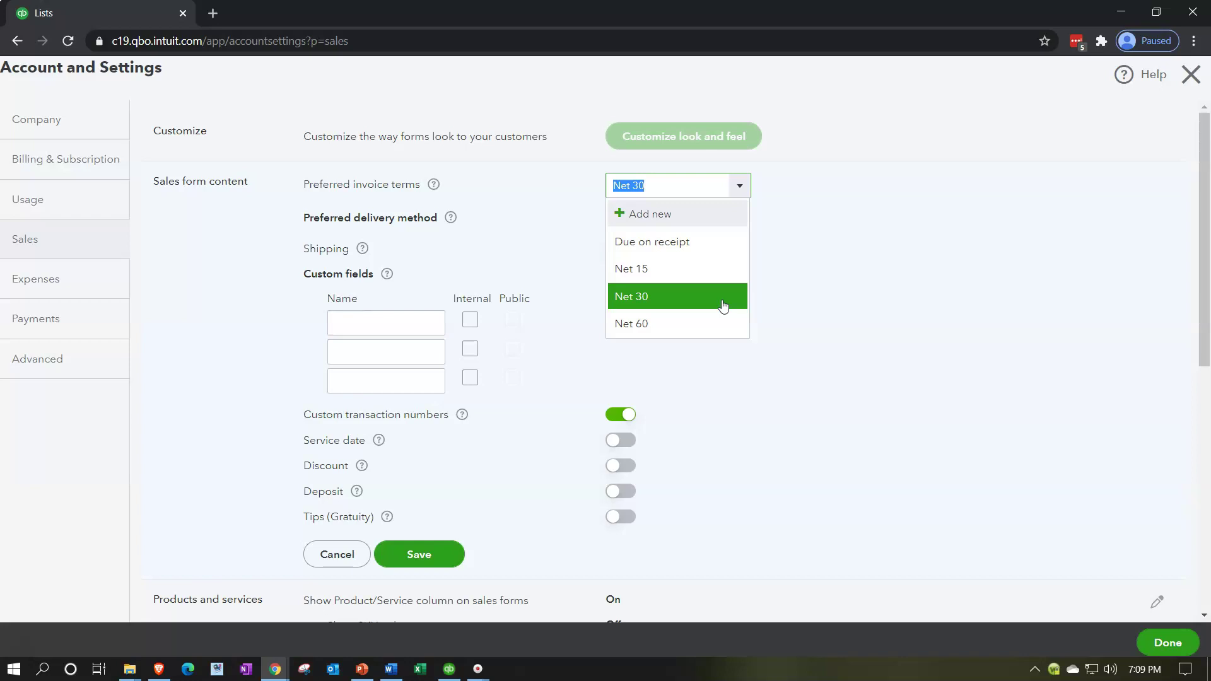
left_click(644, 213)
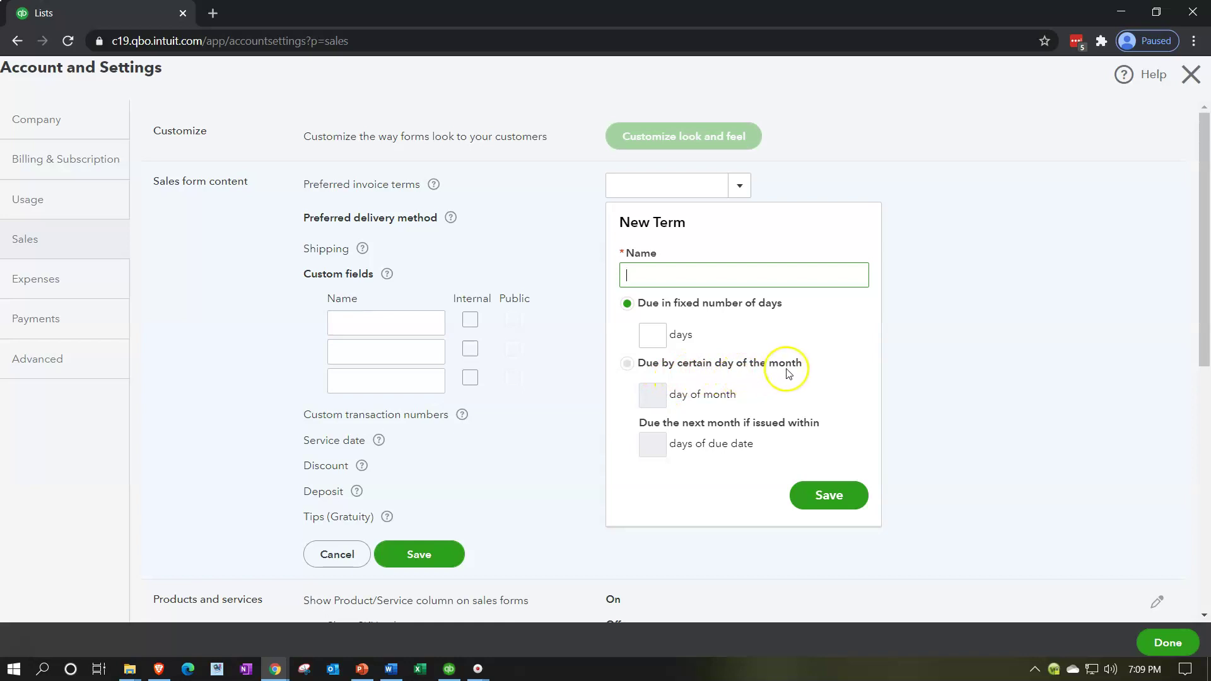
left_click(833, 495)
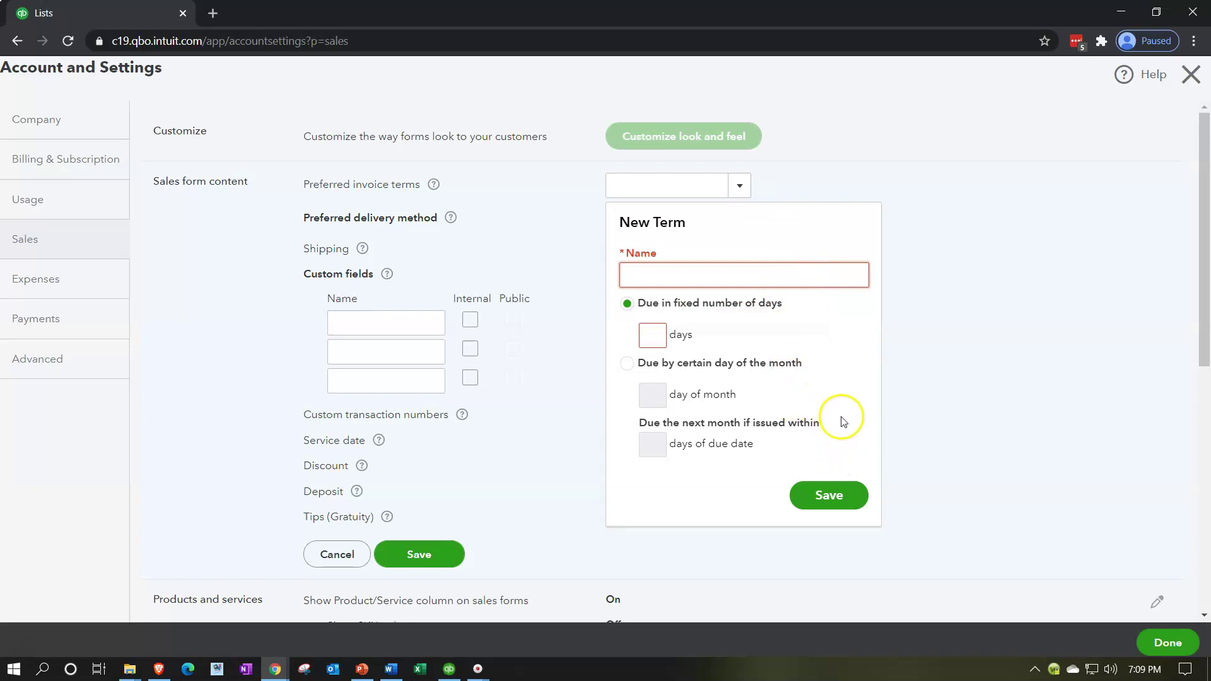
left_click(739, 185)
left_click(669, 295)
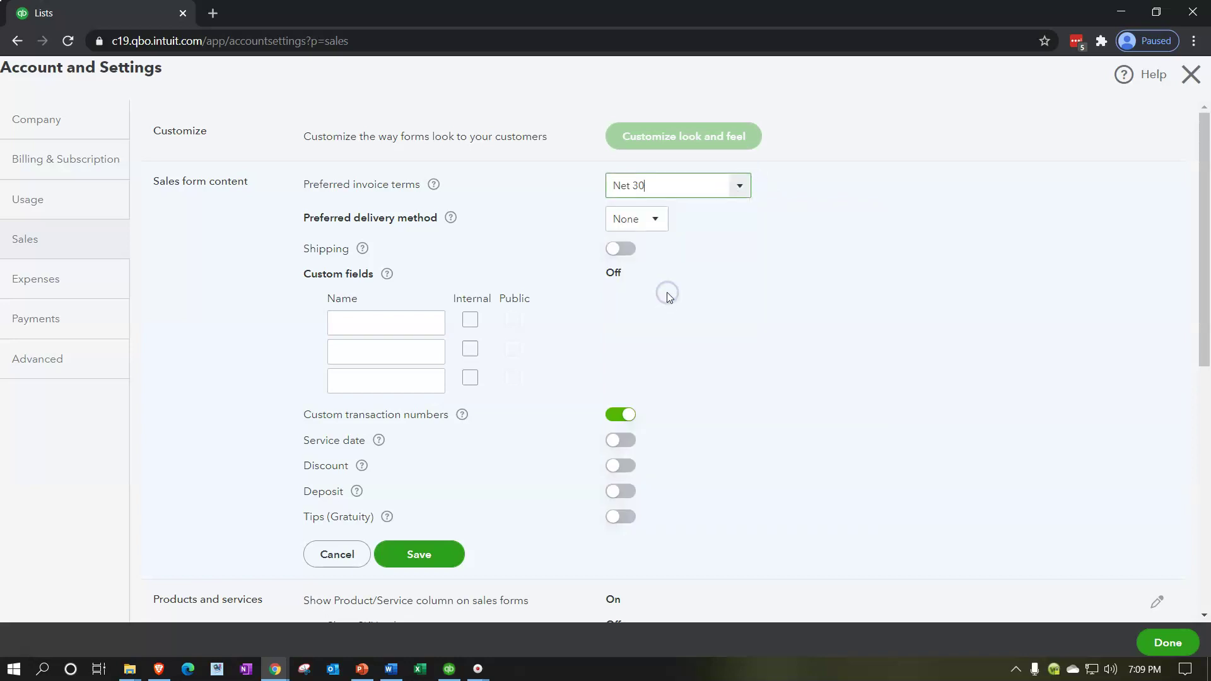
Read the help on the preferred delivery method and set it to Print later
left_click(450, 217)
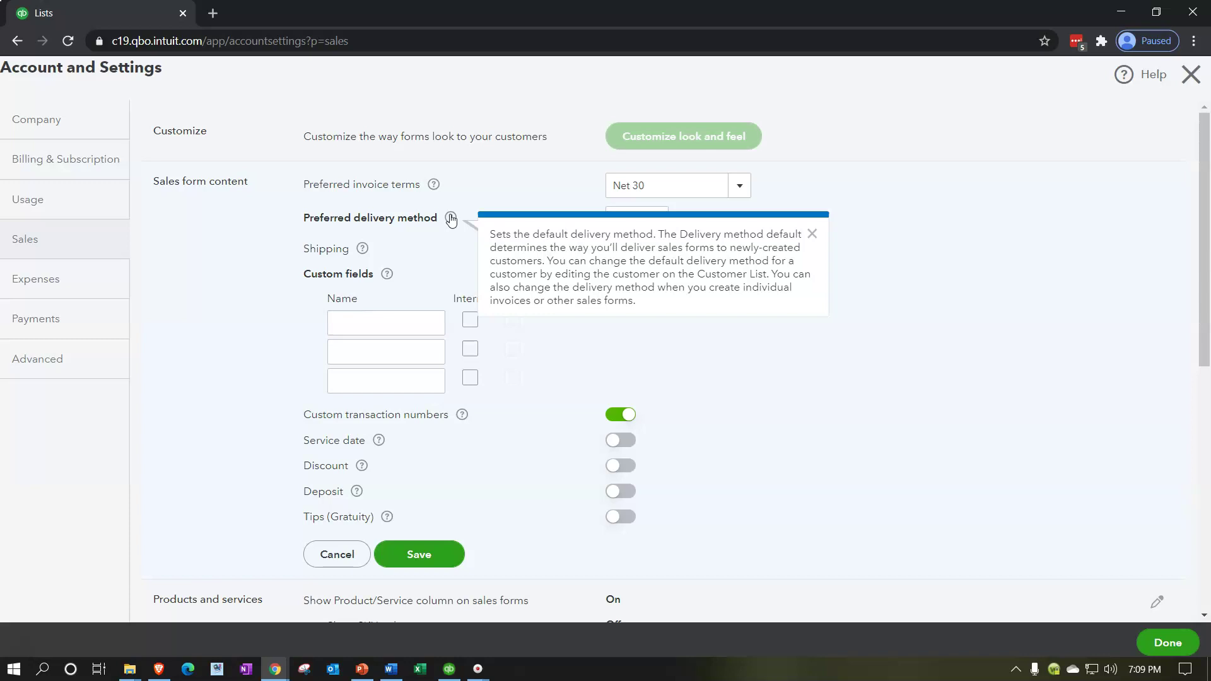
left_click(732, 391)
left_click(652, 220)
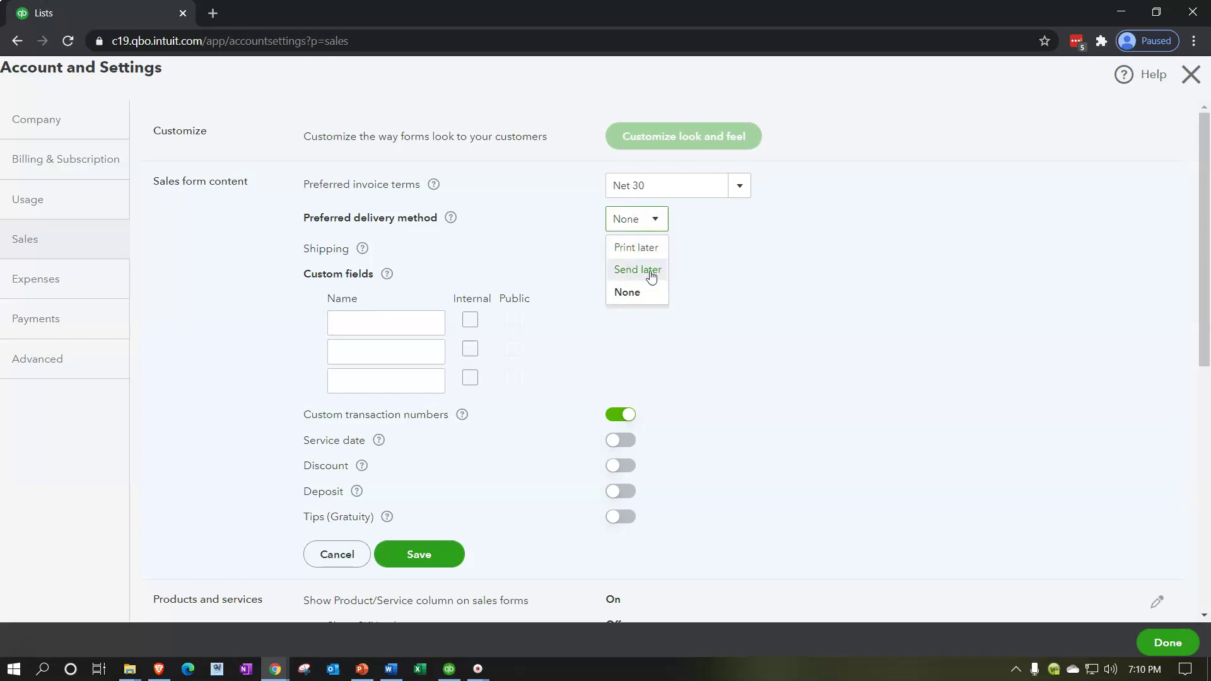
left_click(647, 248)
left_click(446, 297)
Read the help on the Shipping option and try switching shipping on and back off
left_click(361, 249)
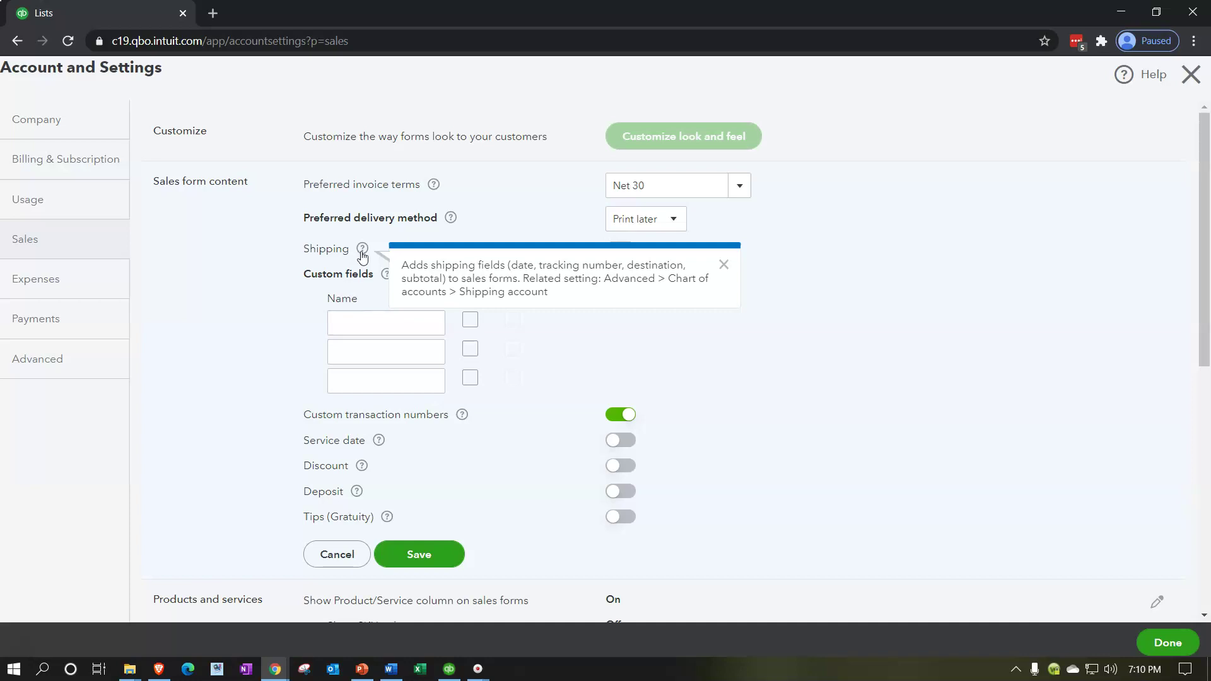
left_click(915, 403)
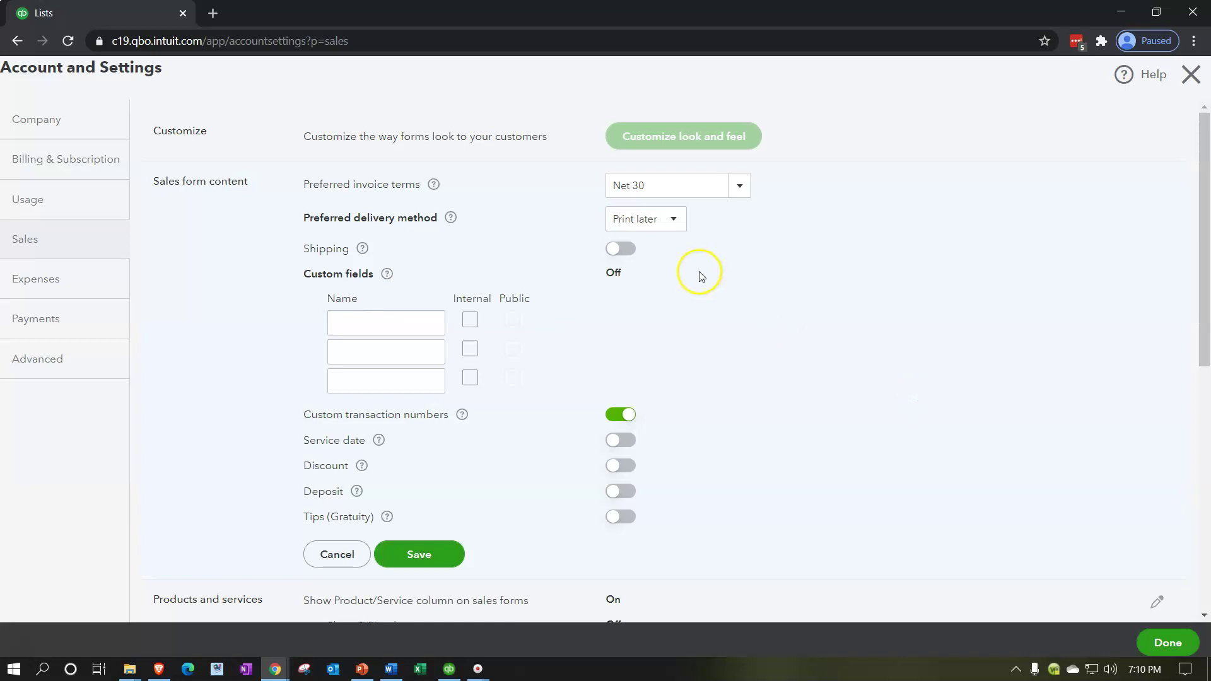
left_click(621, 250)
left_click(617, 255)
Read the help on custom fields and look at the first custom field's name and visibility options
left_click(389, 277)
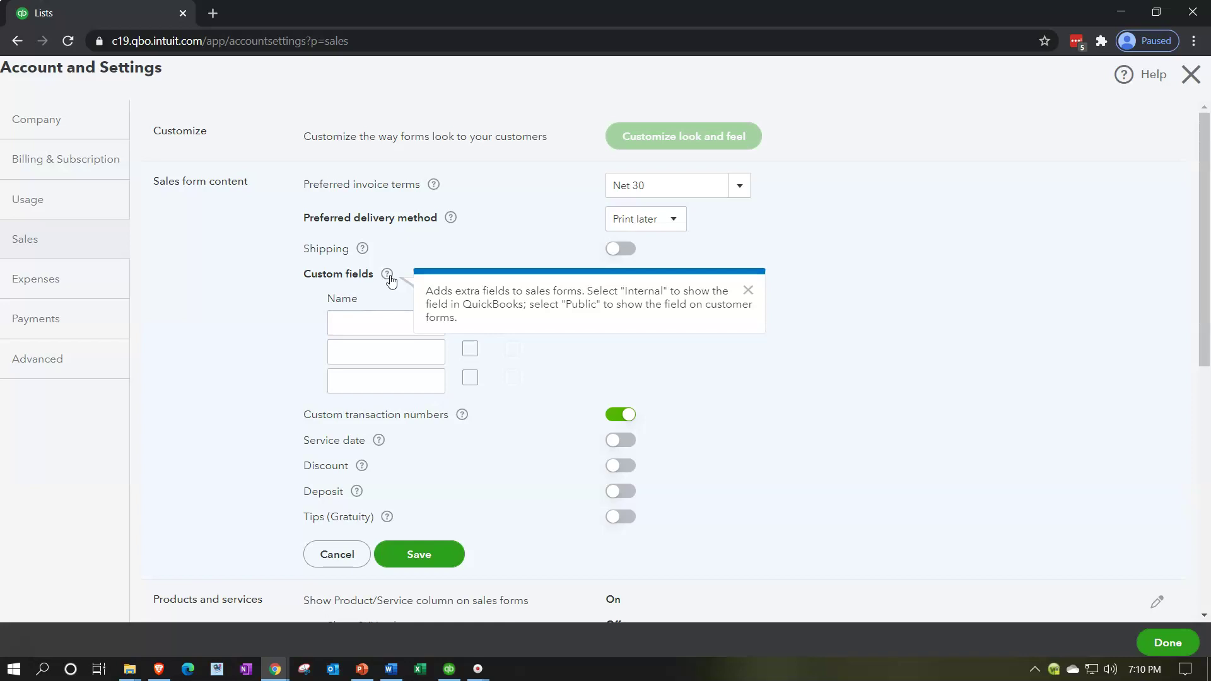
left_click(249, 357)
left_click(362, 327)
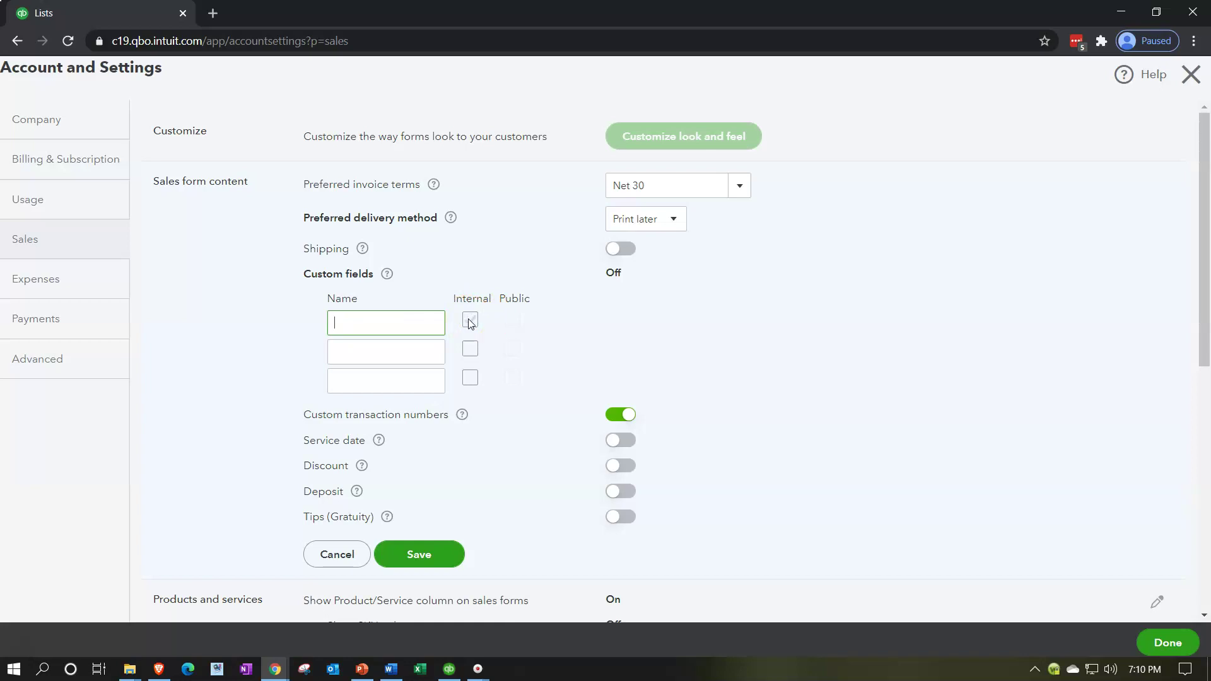
left_click(511, 322)
left_click(909, 386)
Read the help on the custom transaction numbers and service date options
scroll(907, 389, "down", 1)
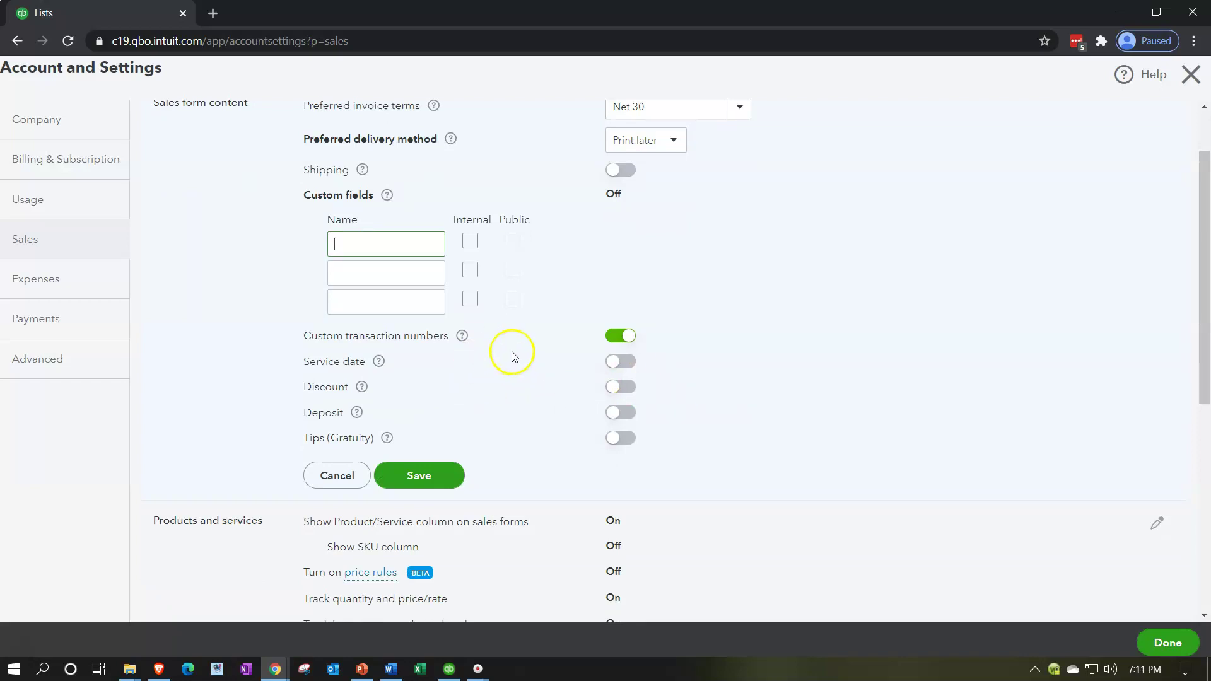
left_click(462, 337)
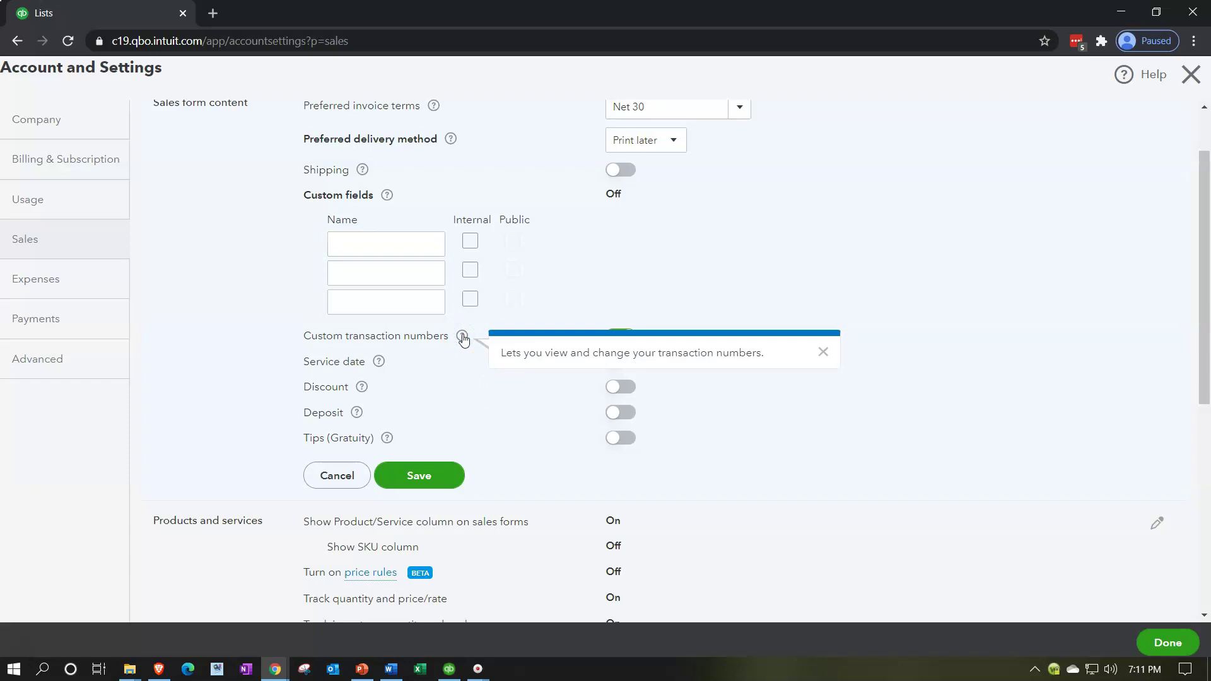
left_click(206, 386)
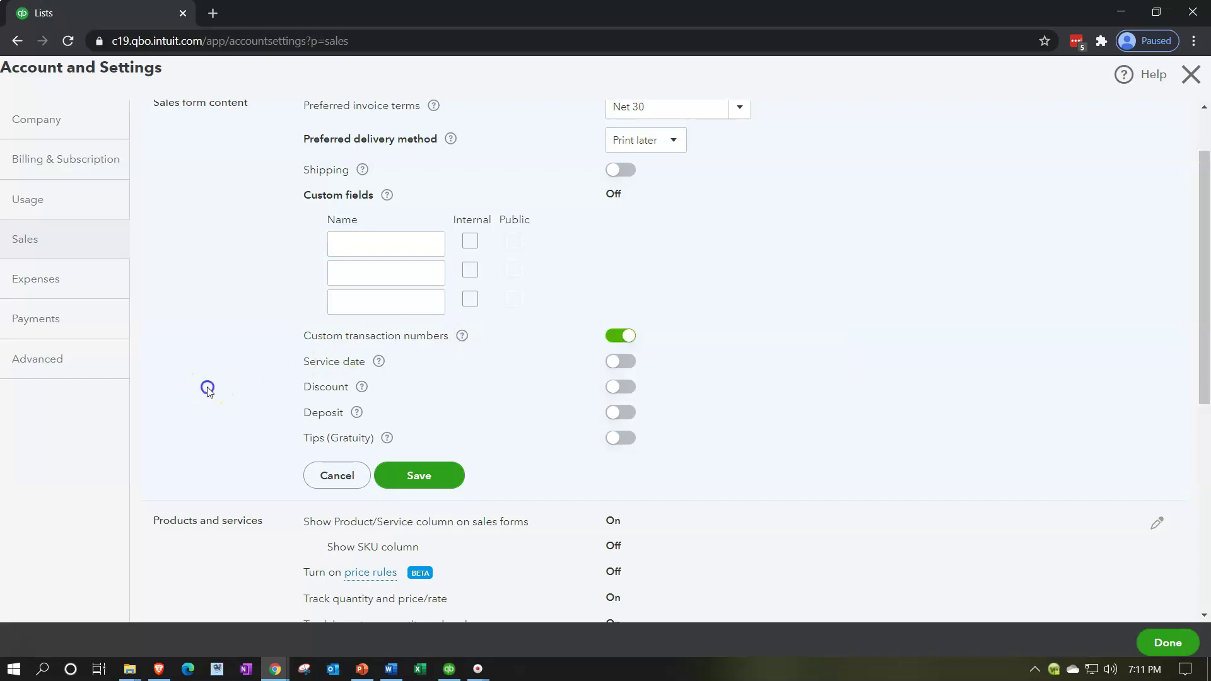
scroll(278, 360, "down", 1)
left_click(378, 282)
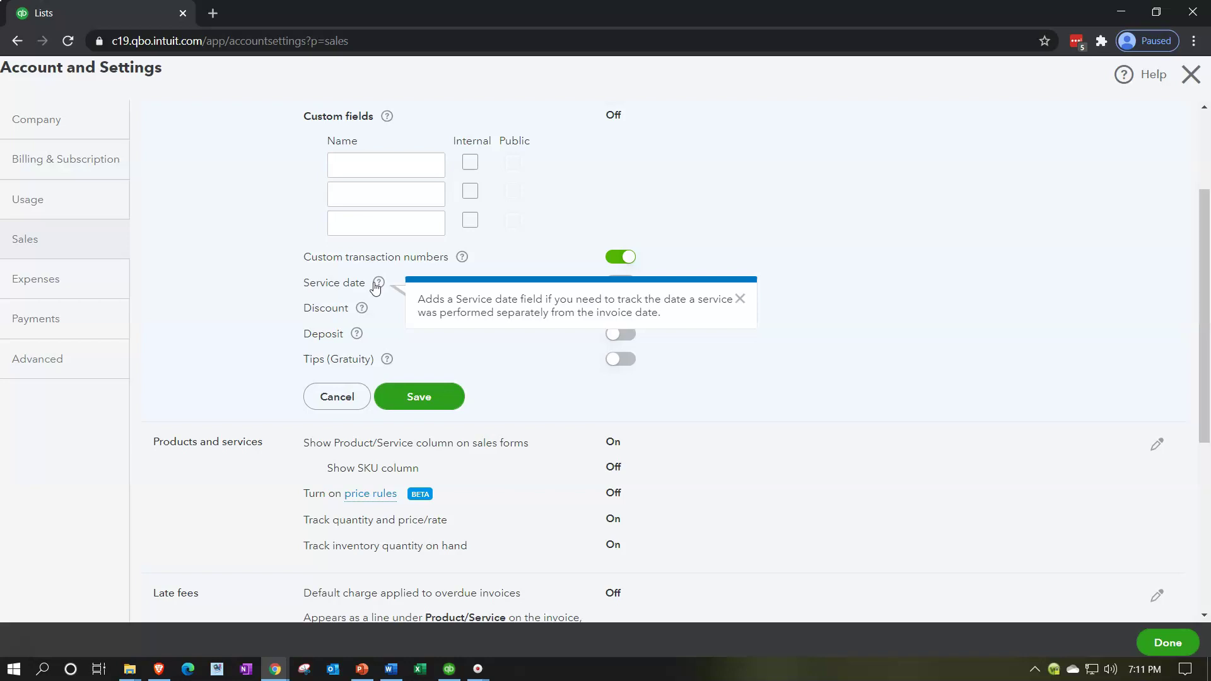
left_click(244, 292)
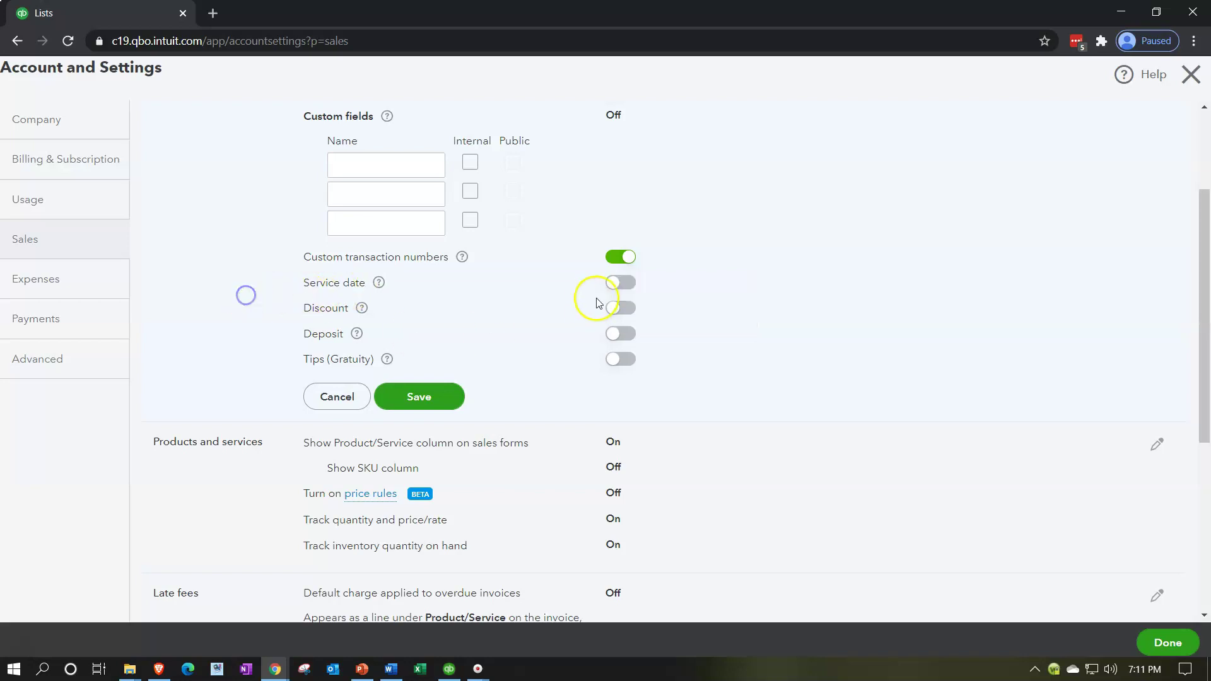
Read the help on the discount, deposit and tips options for sales forms
left_click(363, 308)
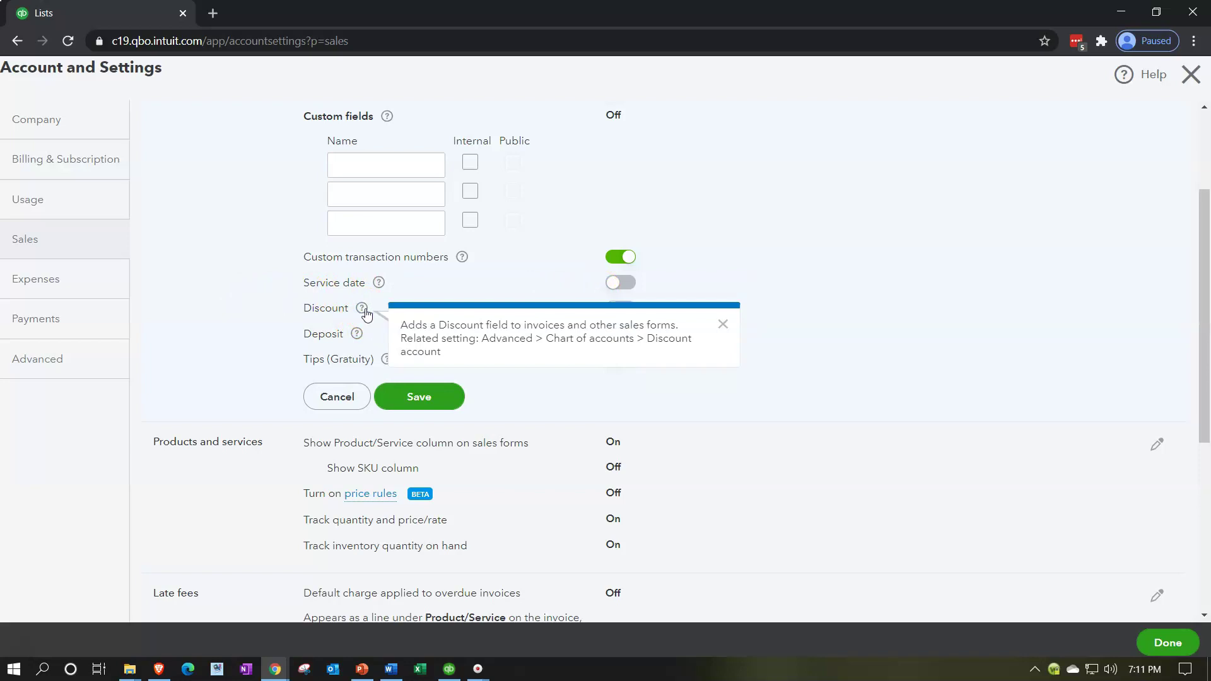
left_click(382, 309)
left_click(357, 335)
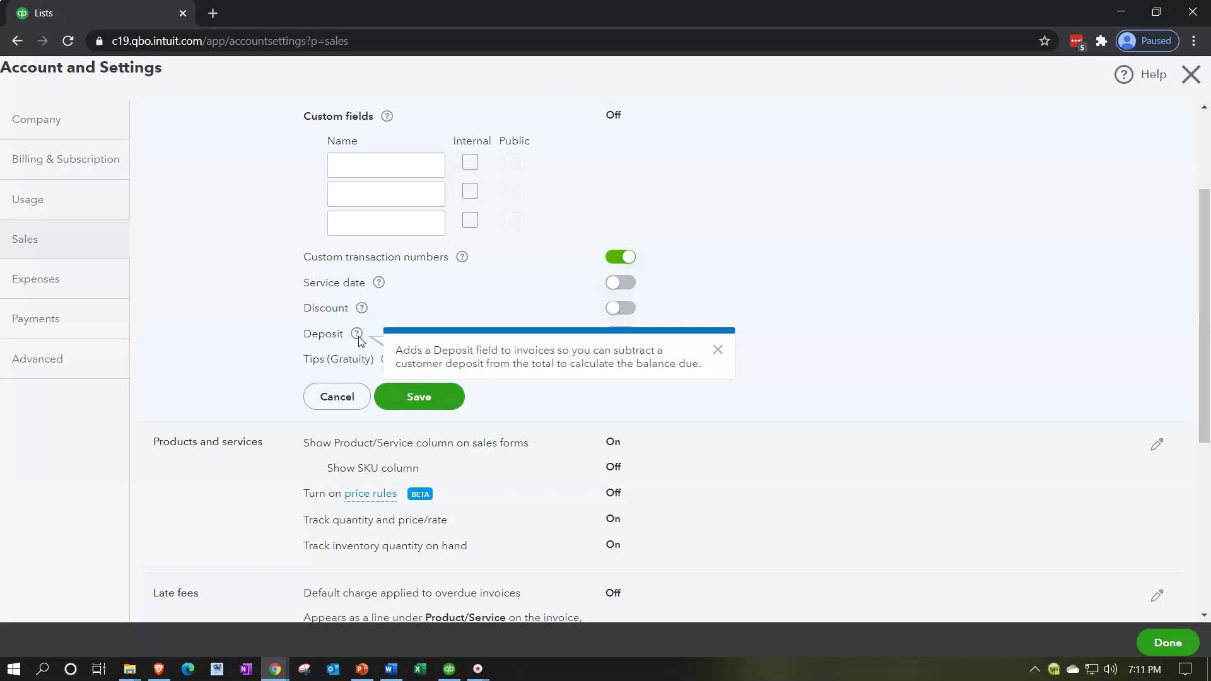
left_click(259, 311)
scroll(290, 314, "down", 1)
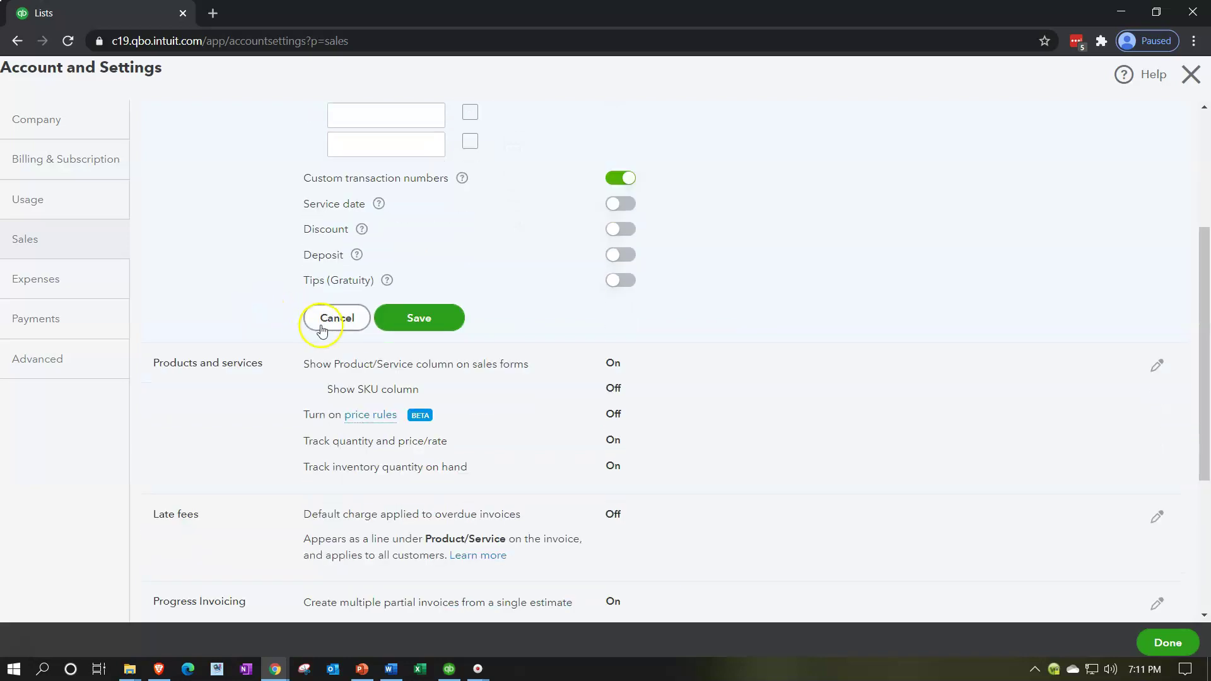
left_click(387, 281)
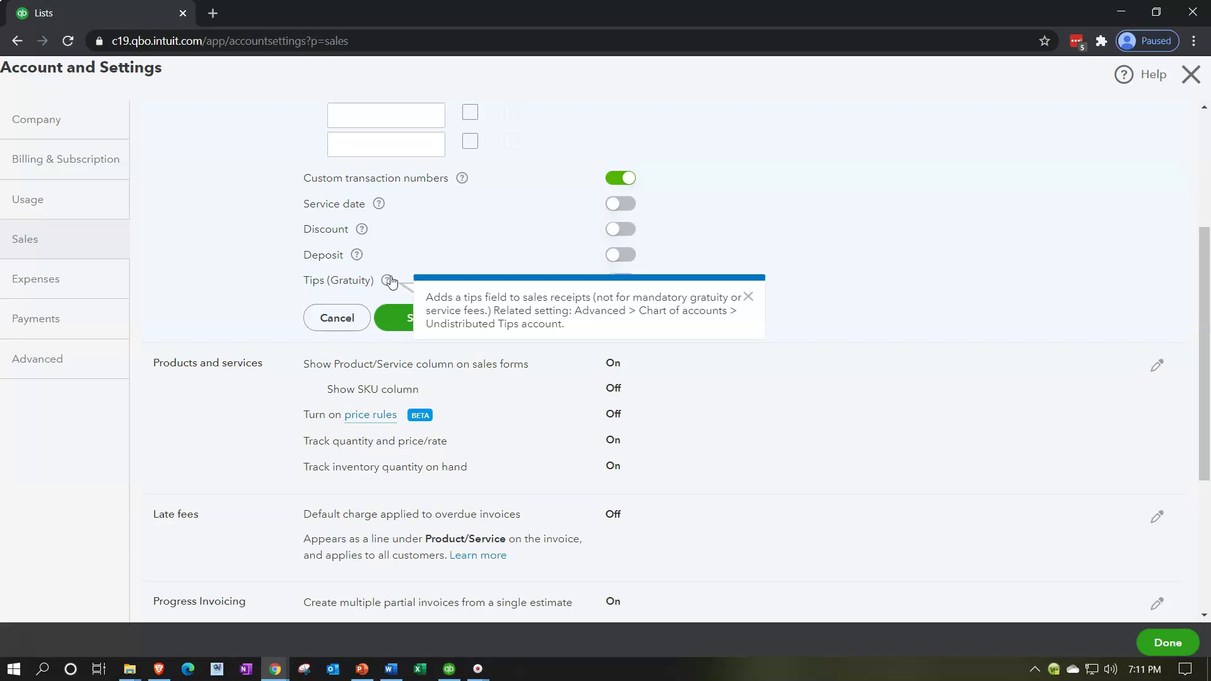
left_click(263, 270)
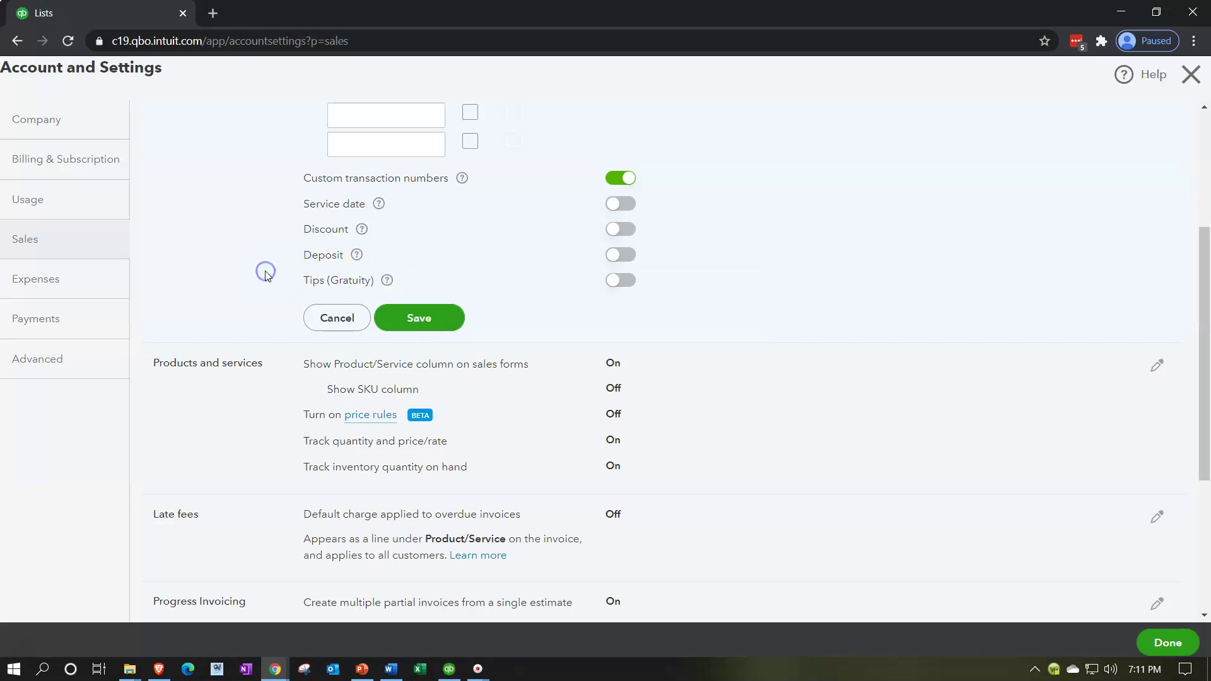
Save the sales form content settings
scroll(265, 273, "down", 1)
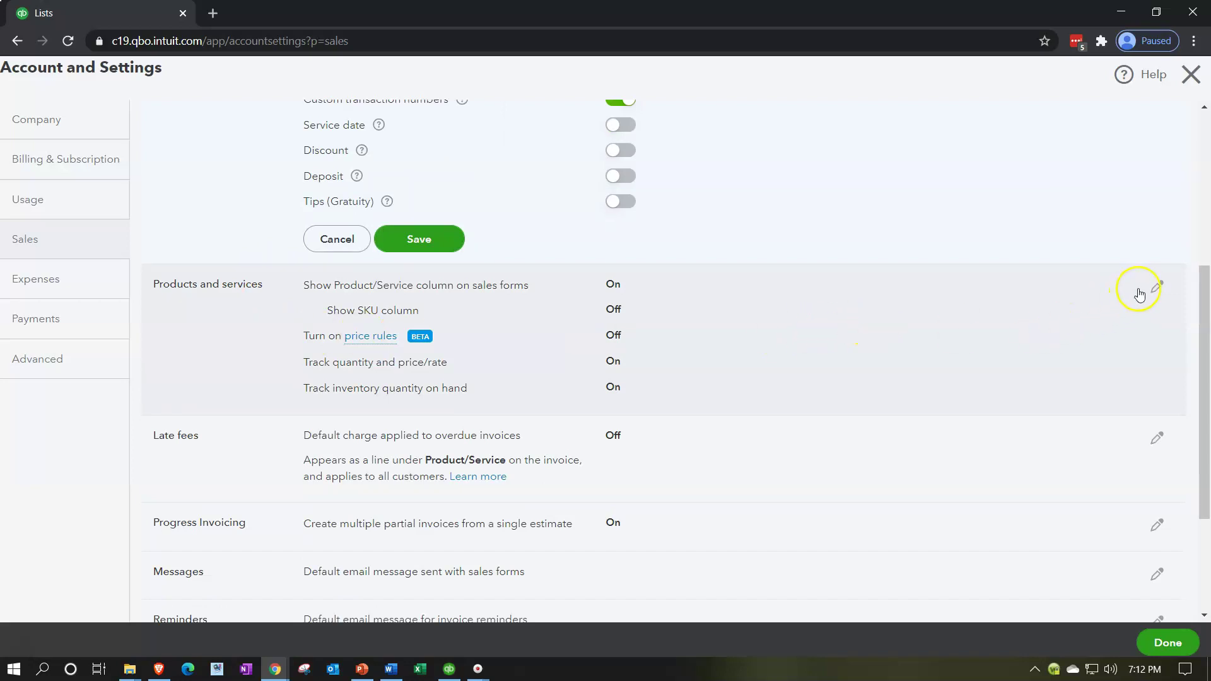
left_click(451, 239)
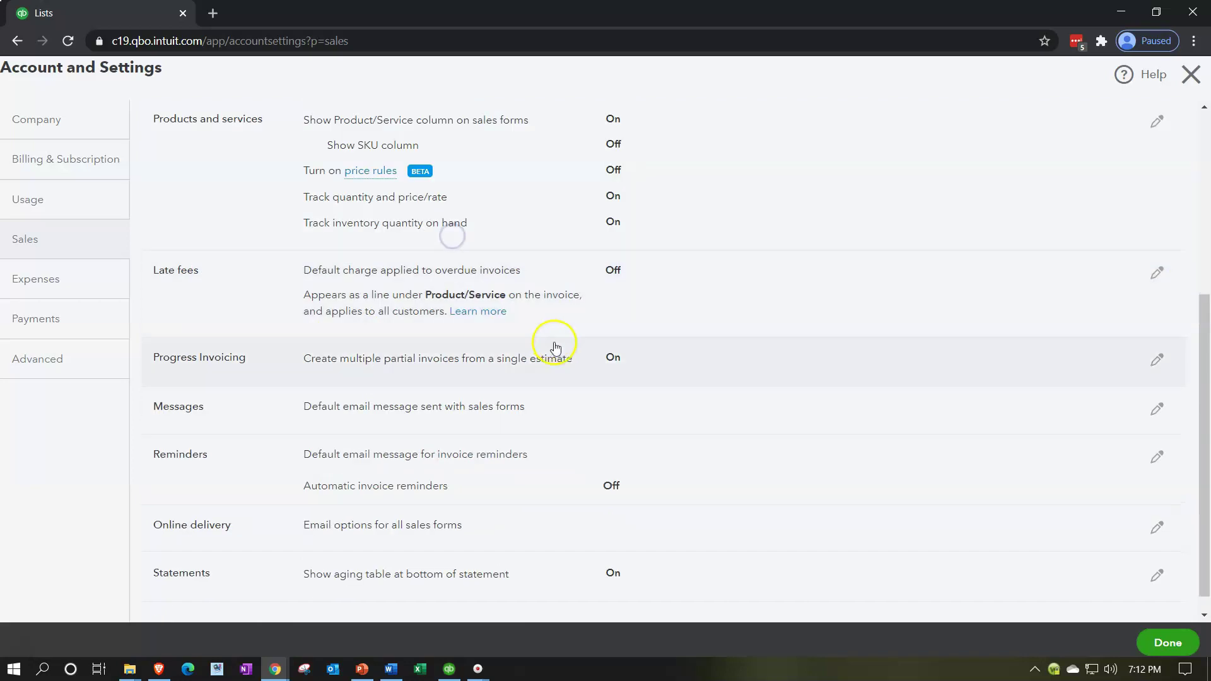
scroll(473, 301, "down", 1)
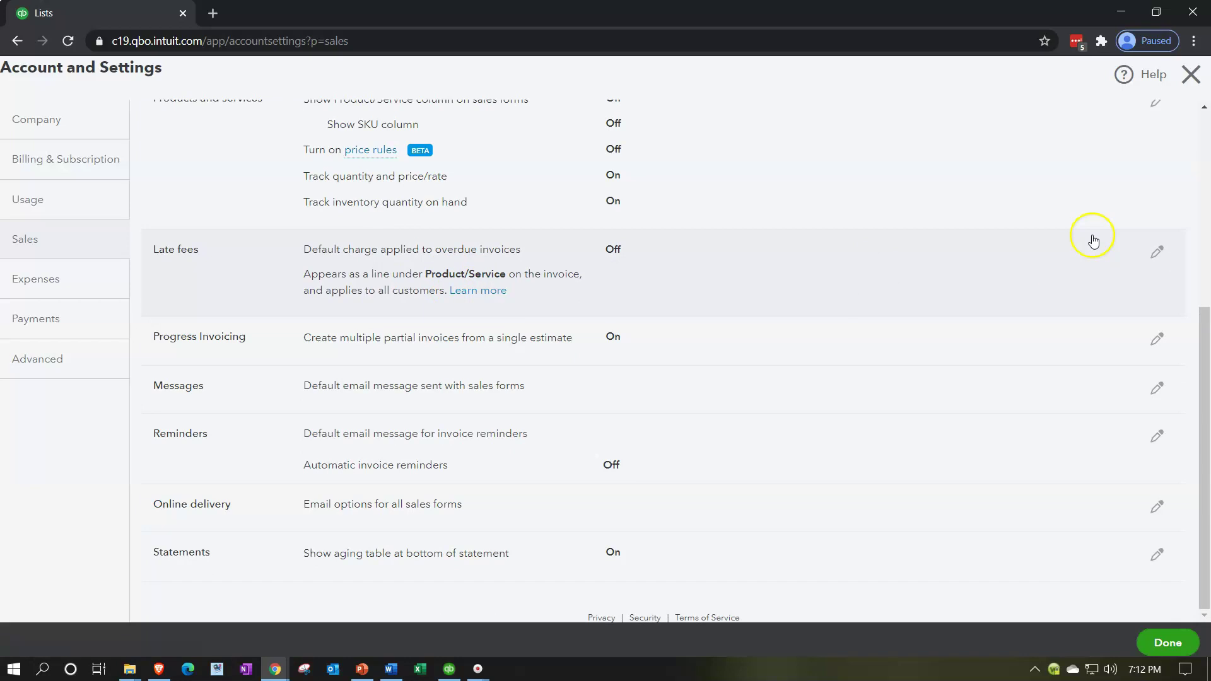
Preview the late fee options by turning on the default charge for overdue invoices, then switch it back off and save
left_click(1156, 256)
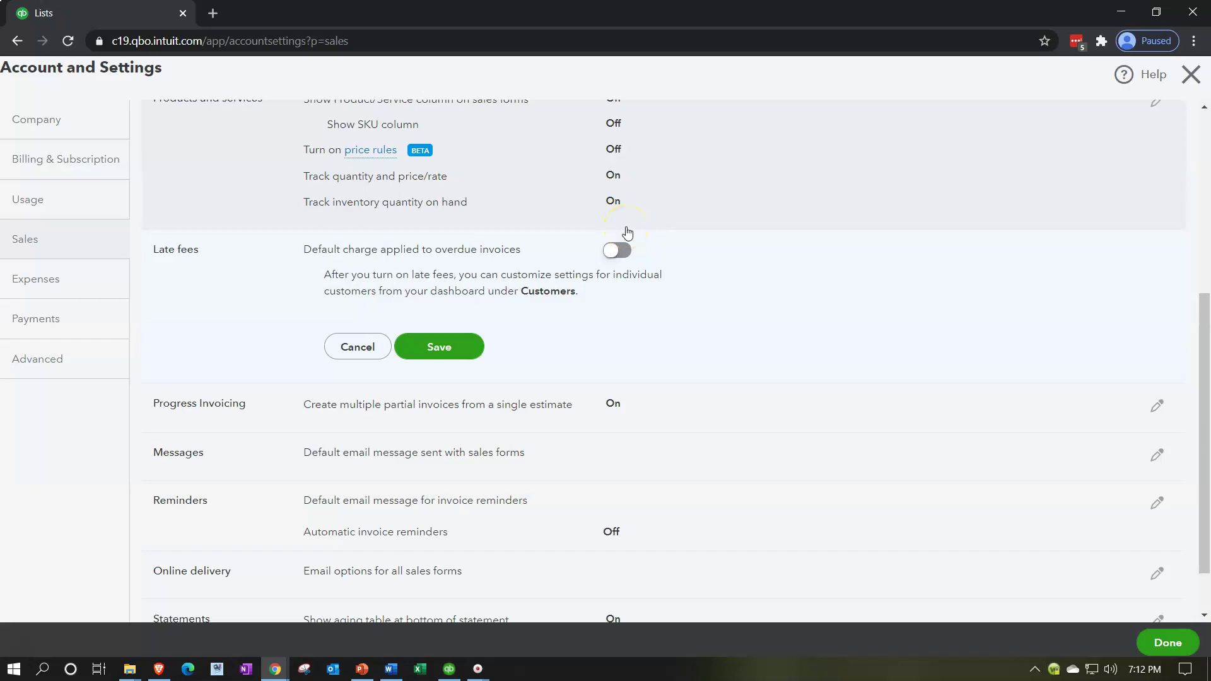
left_click(616, 250)
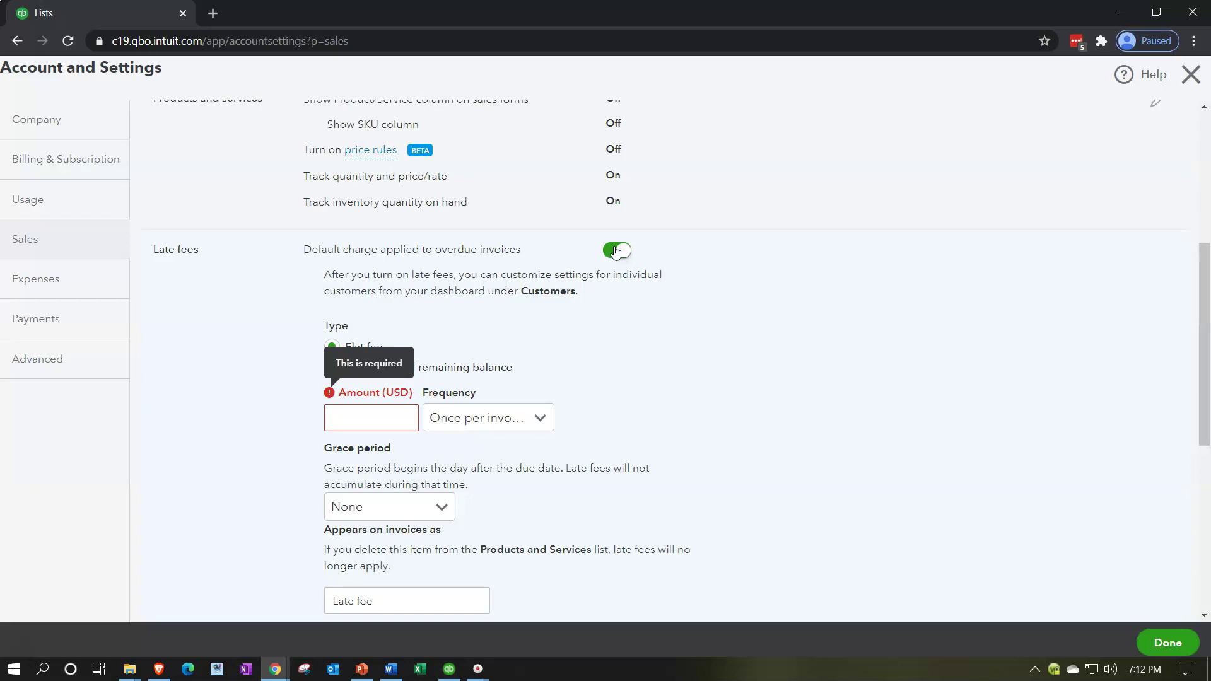
left_click(617, 251)
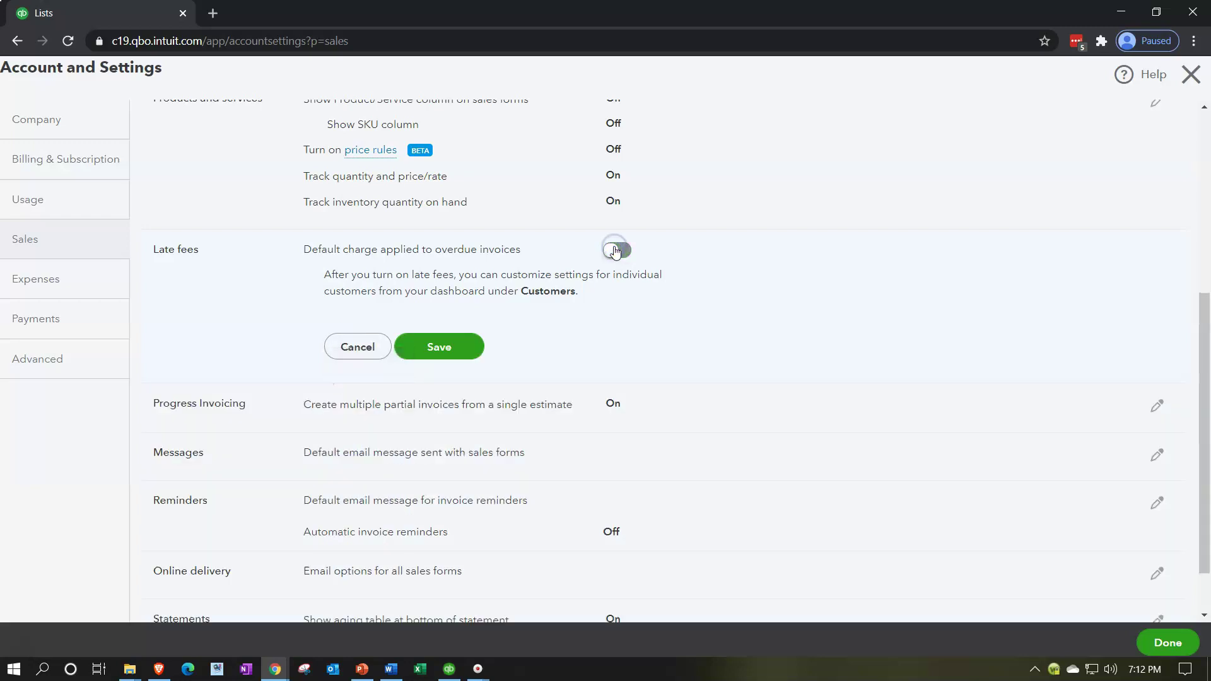
left_click(460, 357)
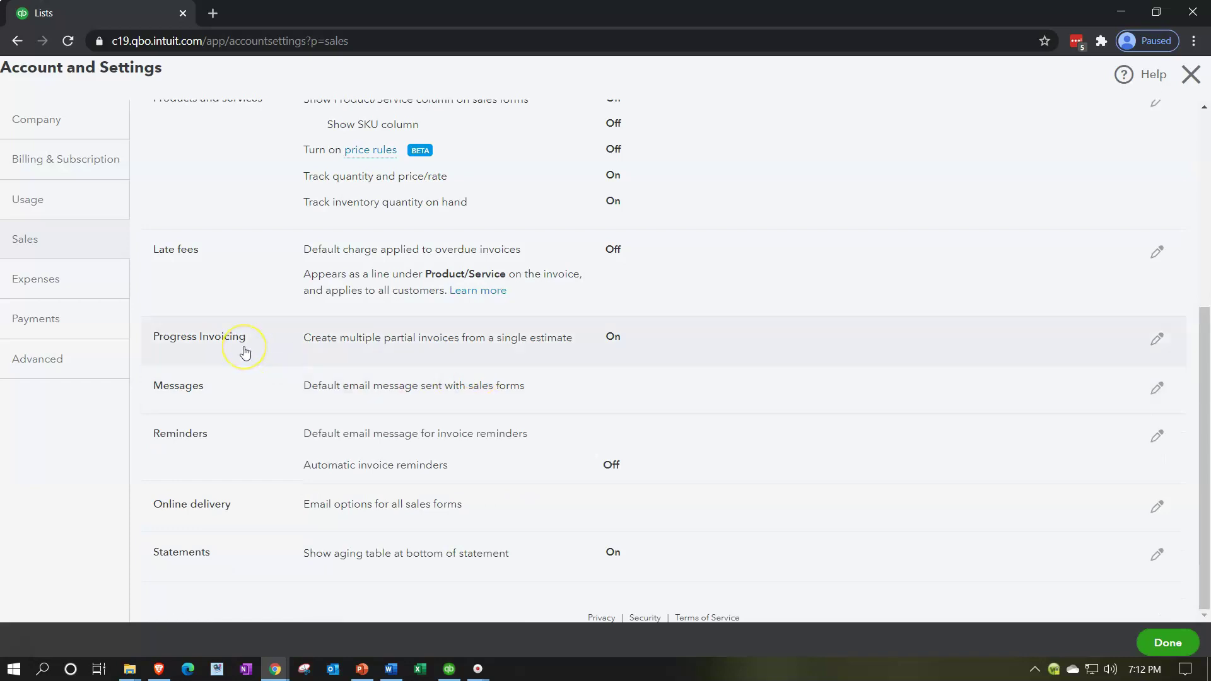
Review the progress invoicing setting for partial invoices from a single estimate and save it turned on
left_click(1159, 343)
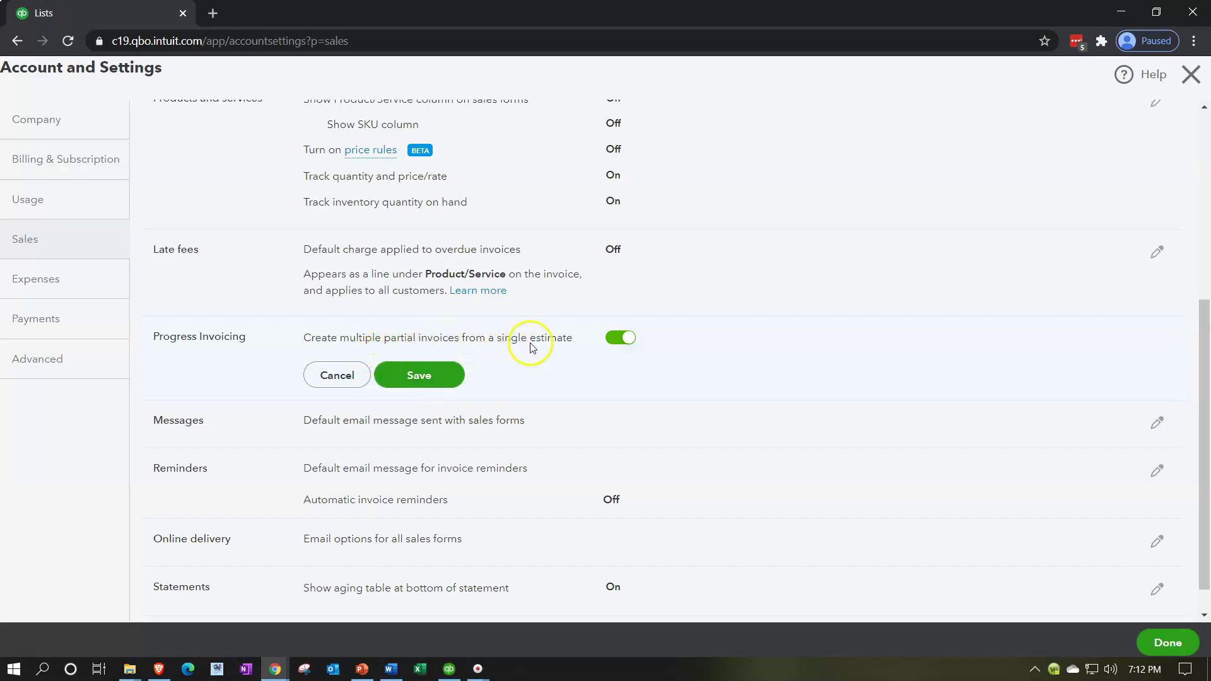
left_click(613, 343)
left_click(435, 377)
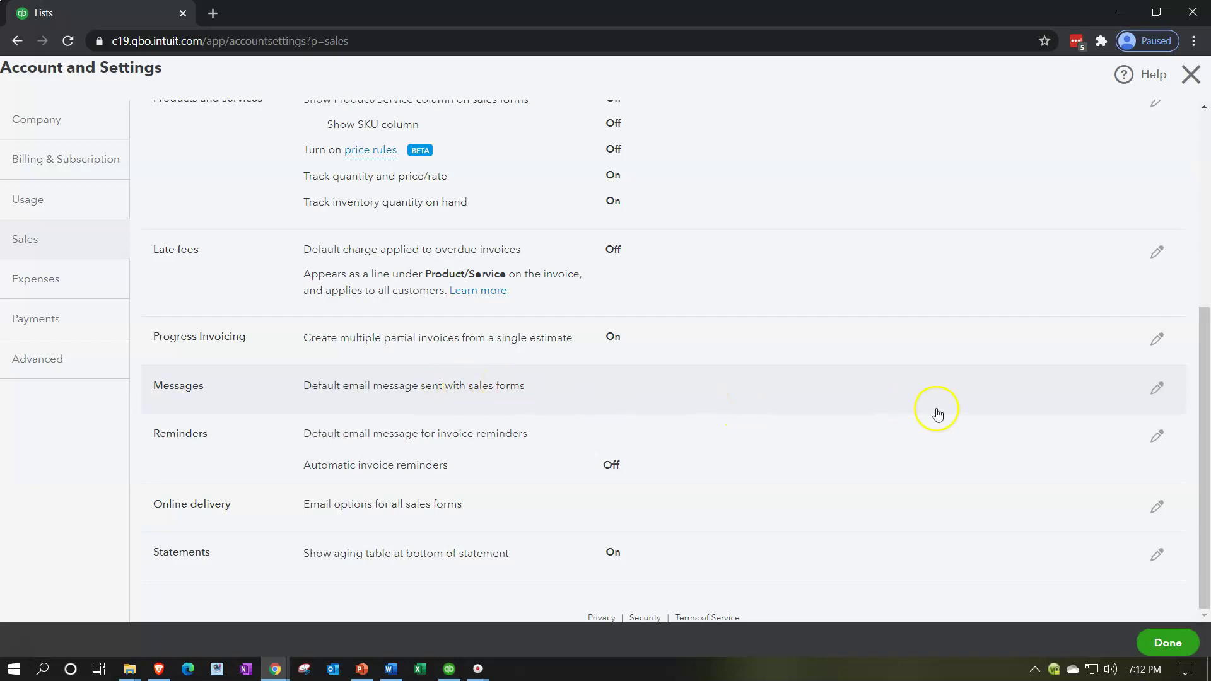
Open the default email message settings for sales forms and look through the greeting options
left_click(1158, 388)
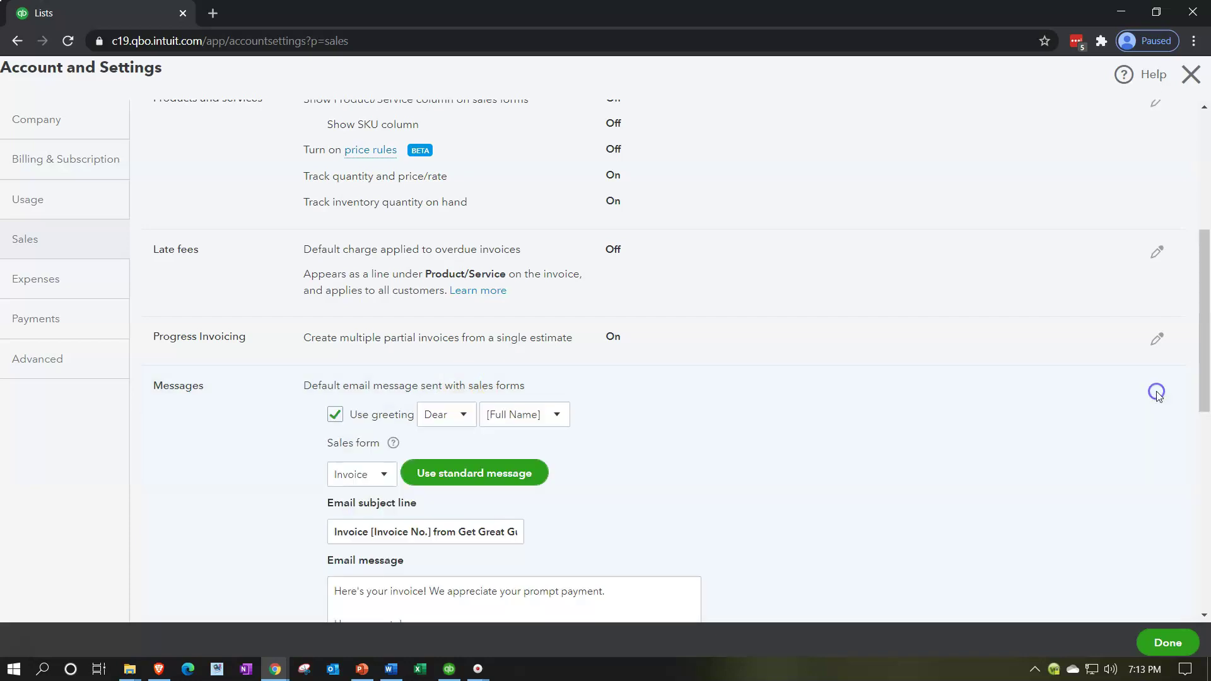
scroll(726, 458, "down", 1)
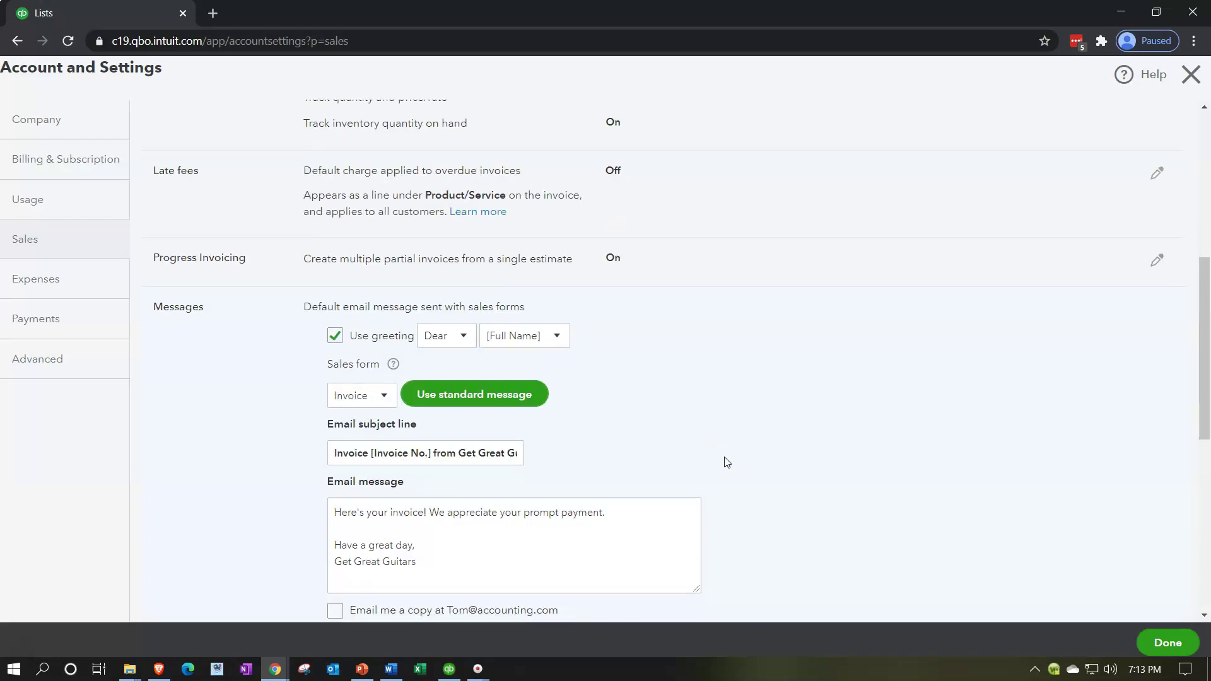
left_click(742, 457)
left_click(462, 340)
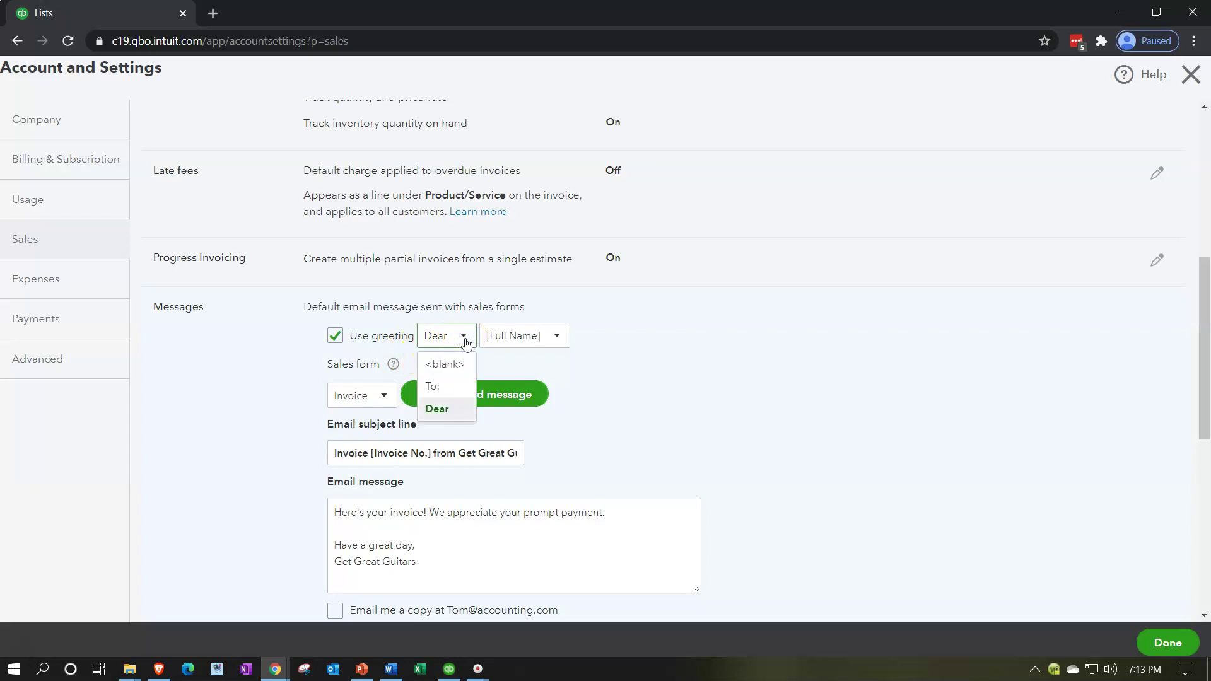
left_click(465, 336)
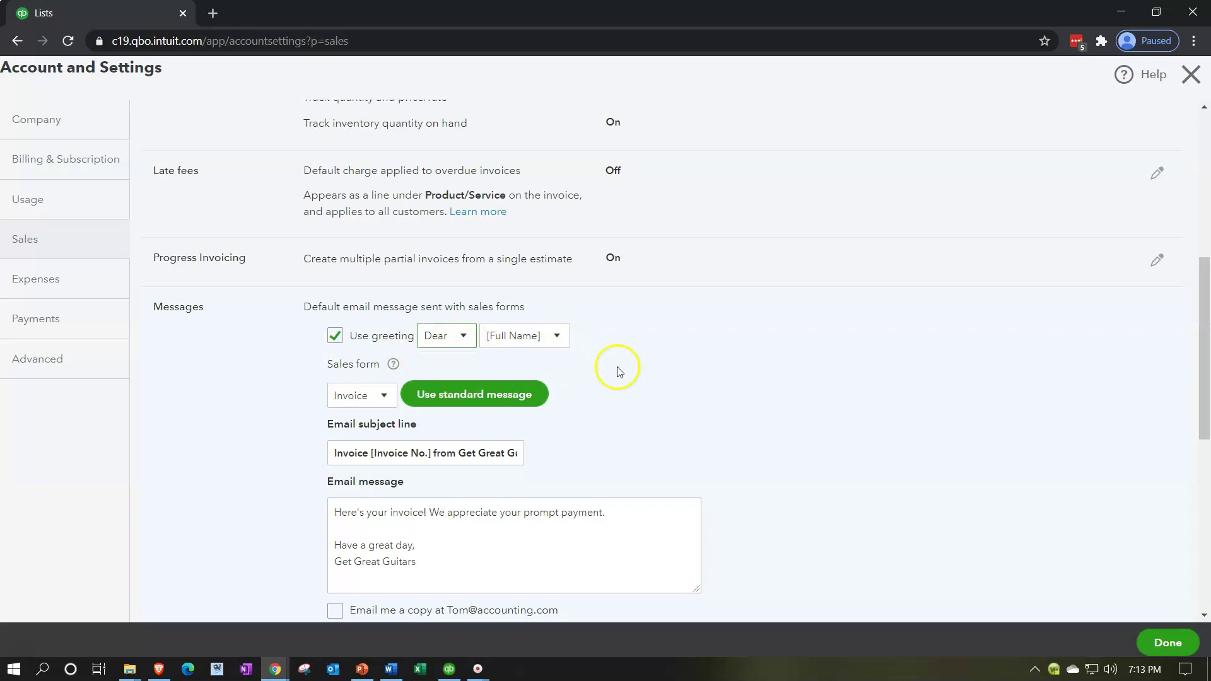
scroll(546, 377, "down", 1)
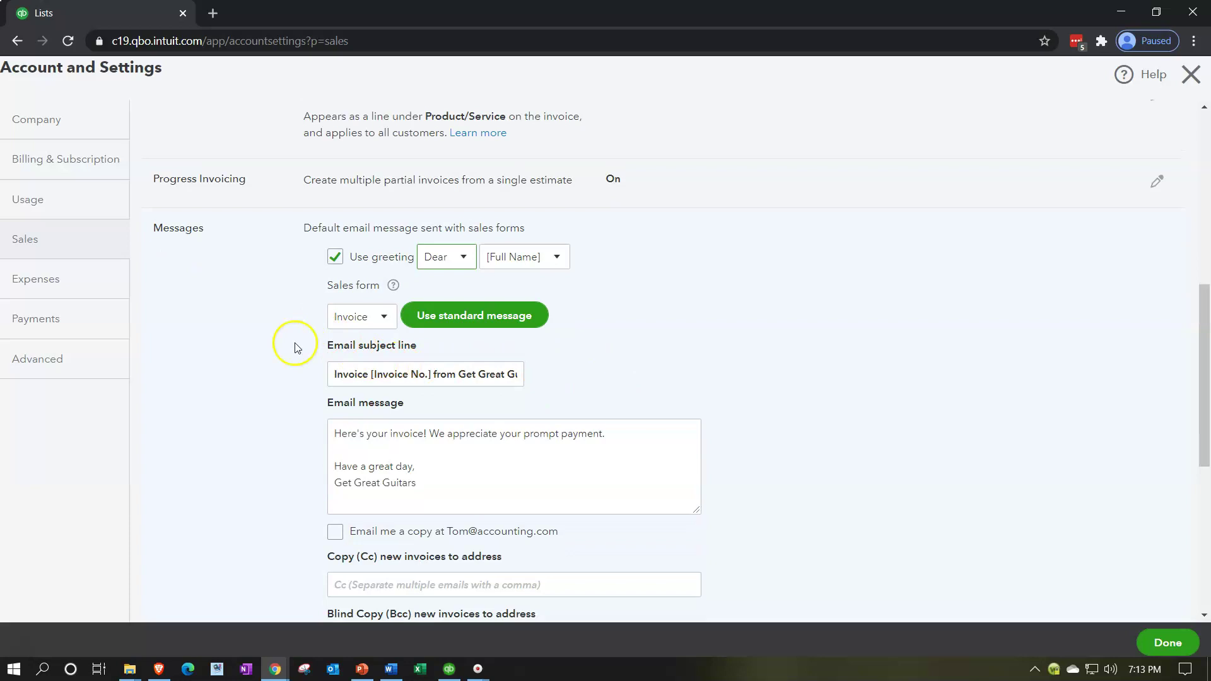
Examine the sales form types, invoice email message and copy address options, and save the message settings
left_click(381, 319)
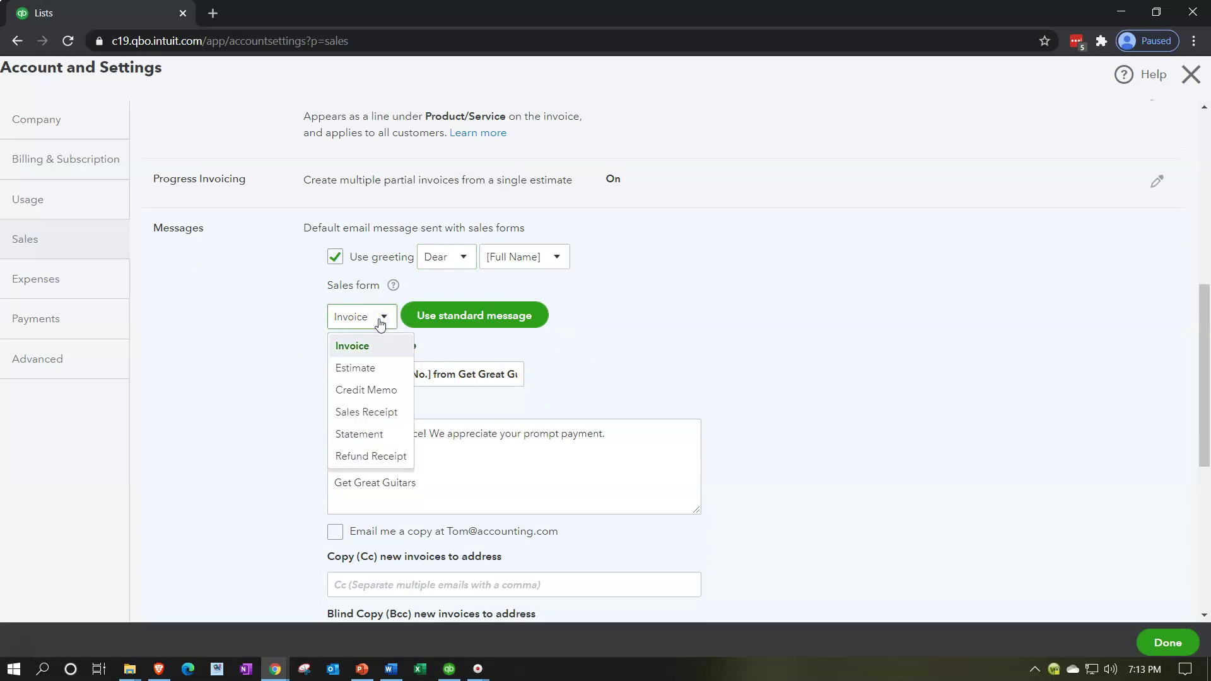
left_click(380, 321)
scroll(270, 357, "down", 1)
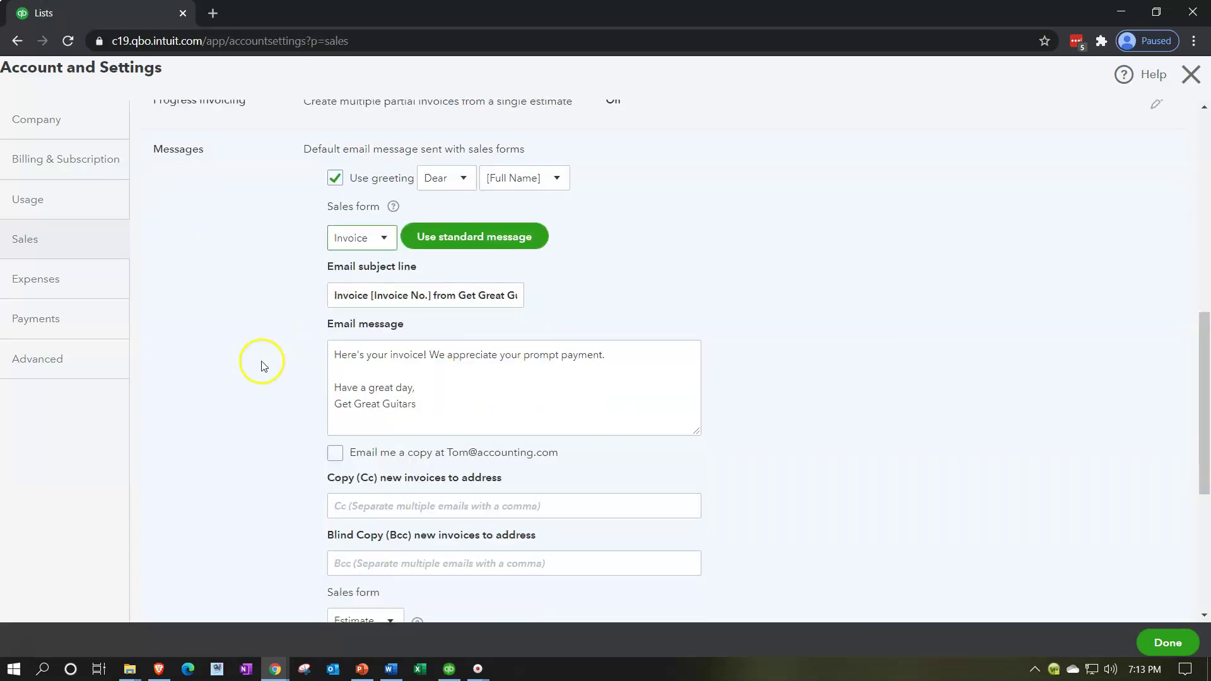
scroll(271, 352, "down", 1)
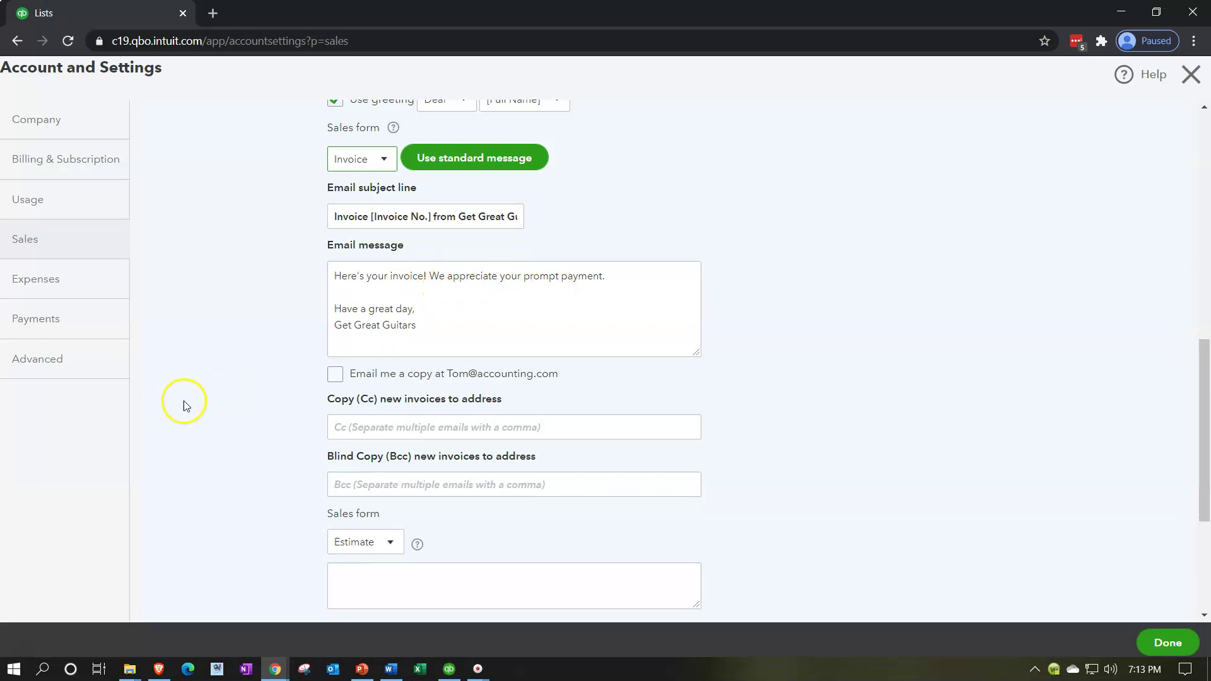
scroll(183, 404, "down", 1)
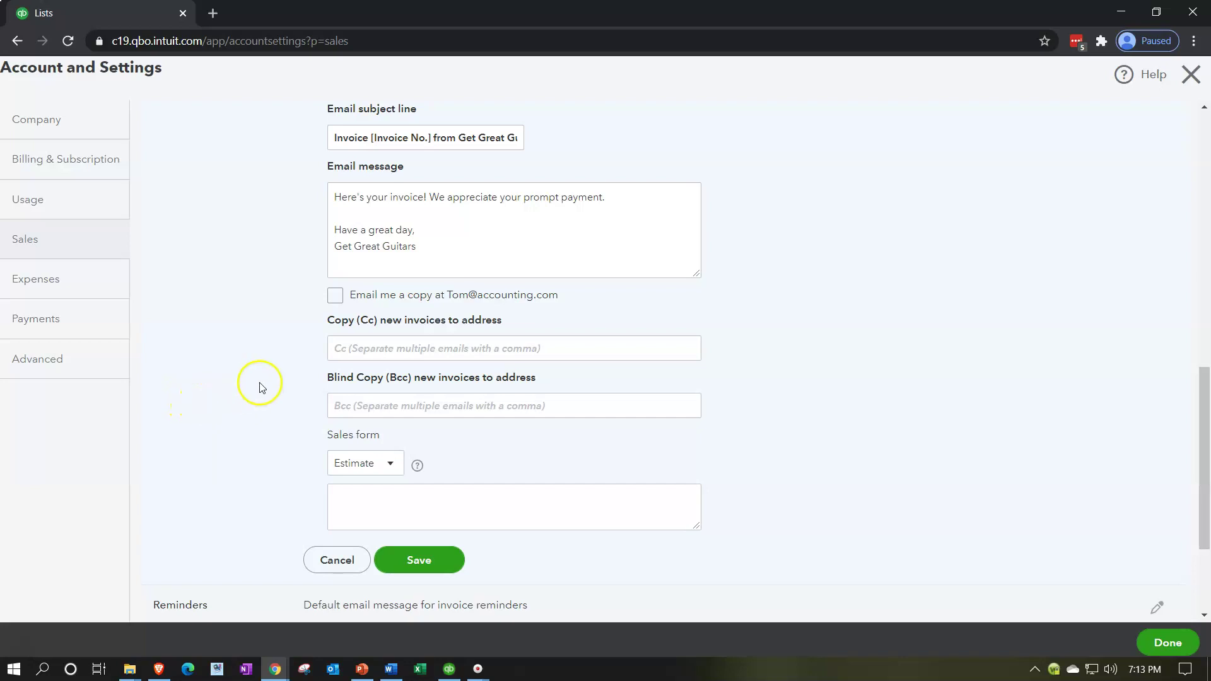
left_click(339, 297)
scroll(295, 326, "down", 1)
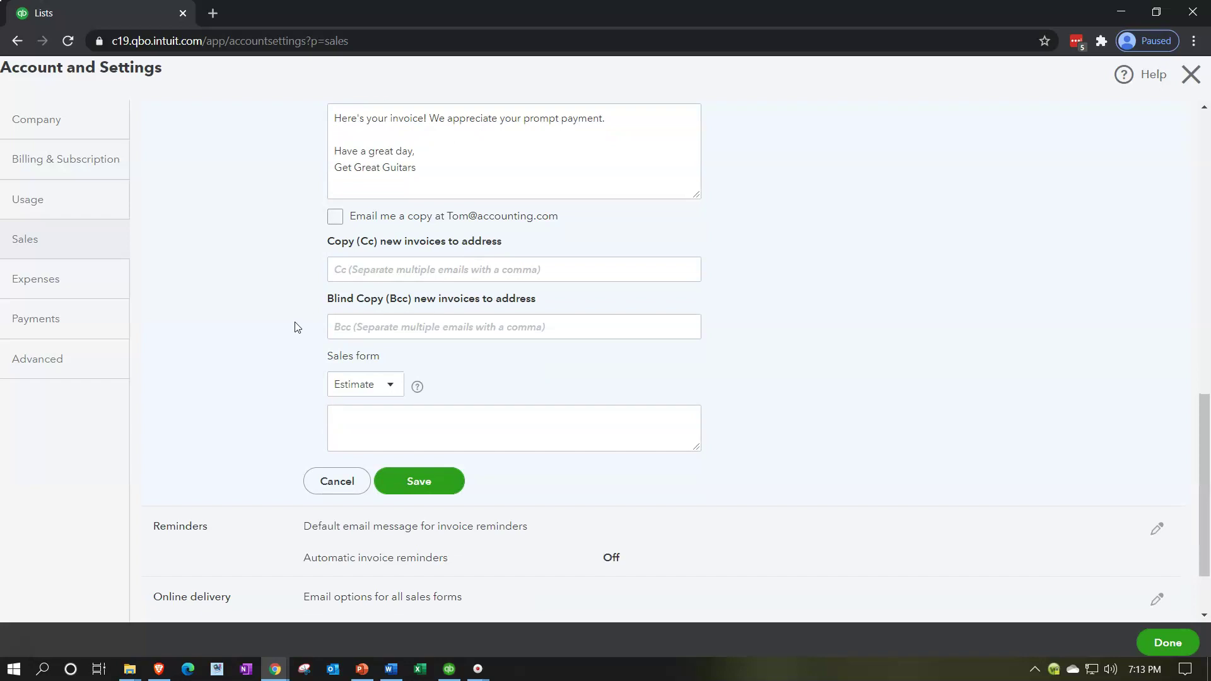
left_click(261, 338)
scroll(271, 379, "down", 1)
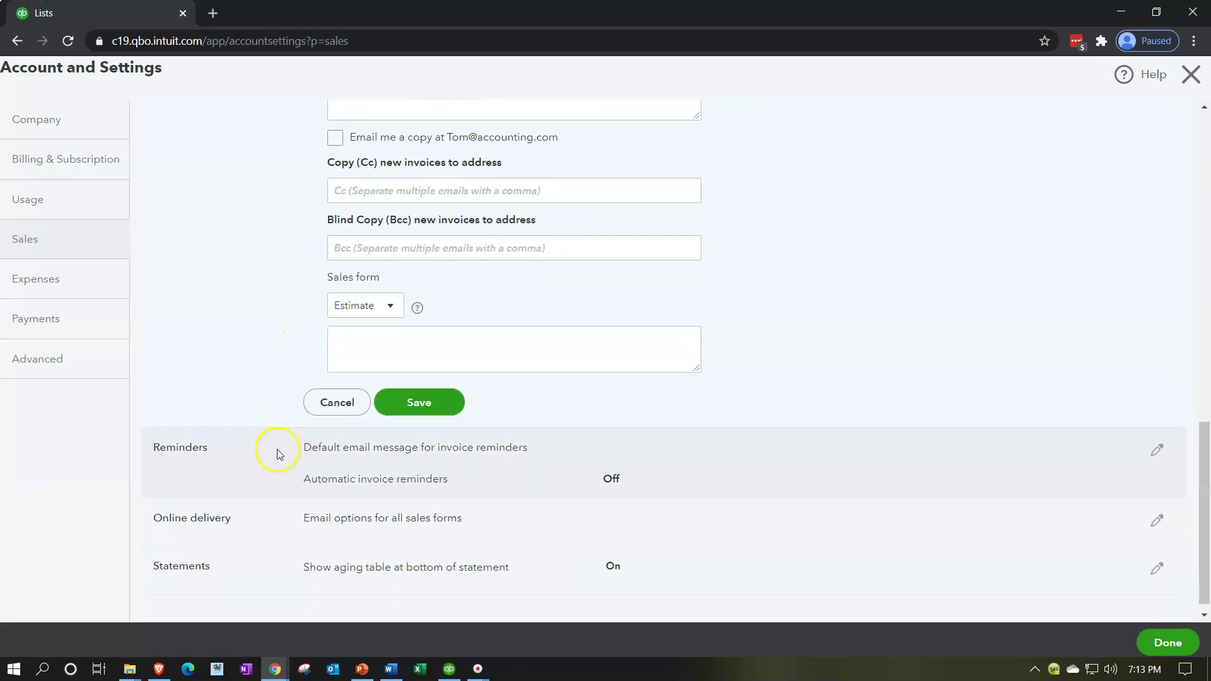
left_click(425, 412)
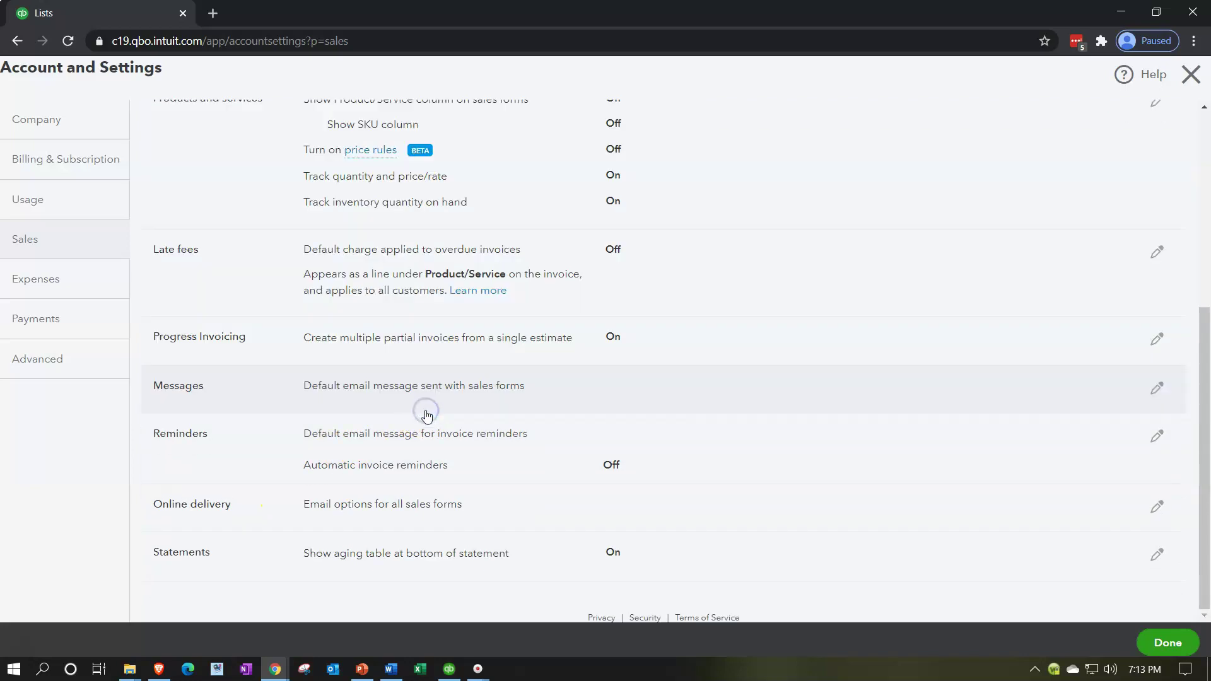
Turn on automatic invoice reminders in the reminder settings and look over the available reminders
left_click(1157, 435)
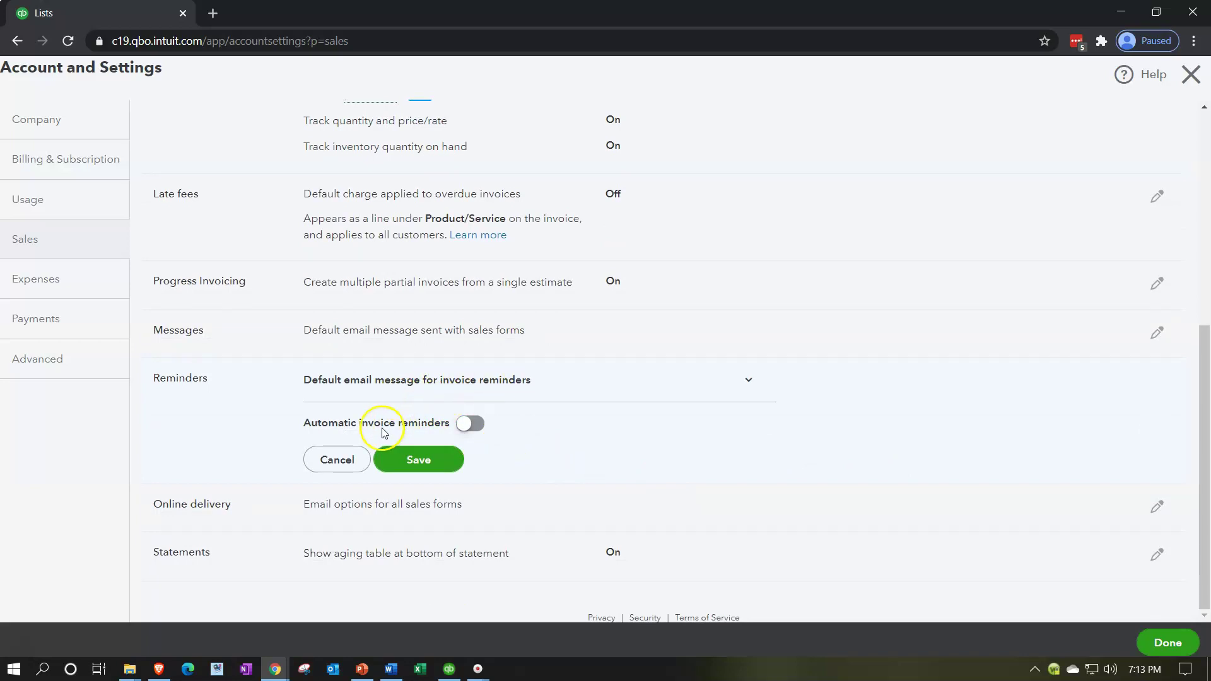
left_click(467, 428)
scroll(290, 431, "down", 1)
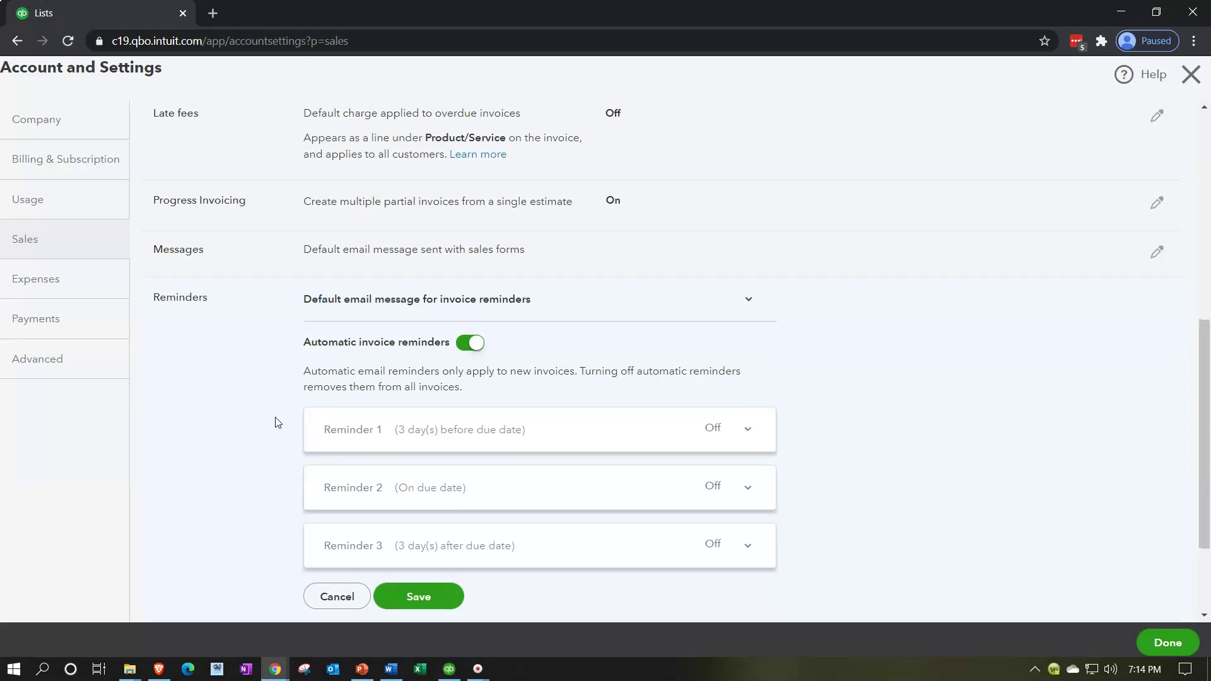
scroll(275, 422, "down", 1)
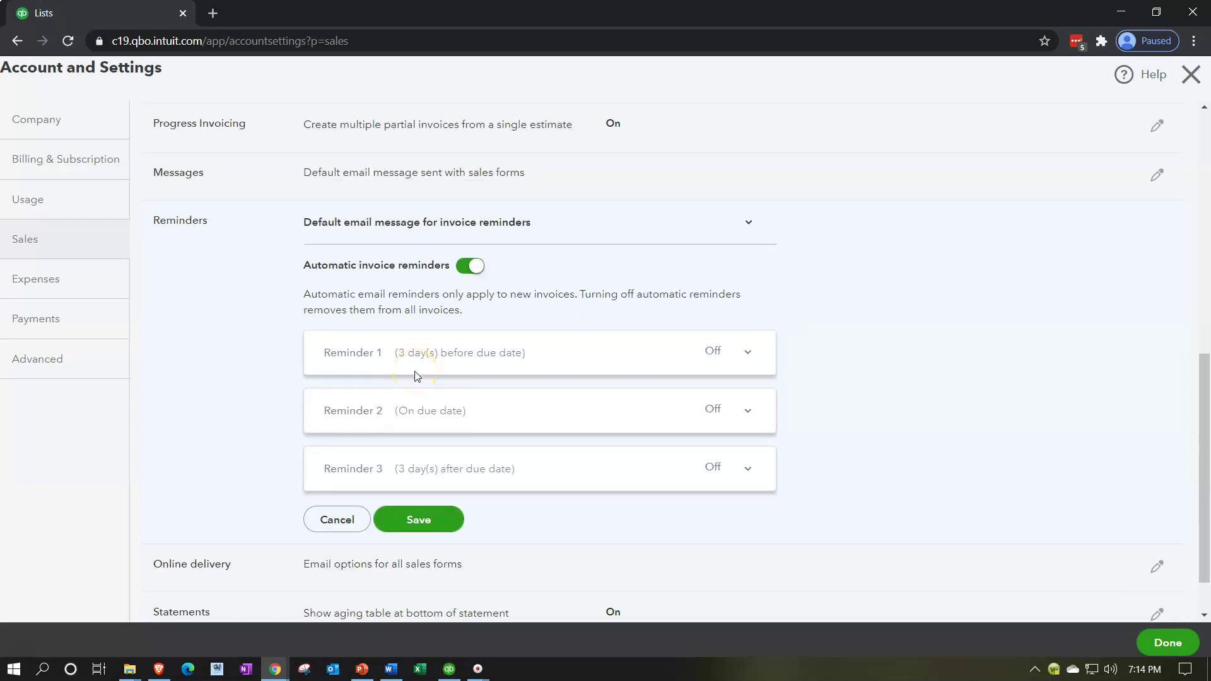
Turn on Reminder 1 and examine its timing, subject line, greeting and email message
left_click(748, 352)
scroll(316, 425, "down", 1)
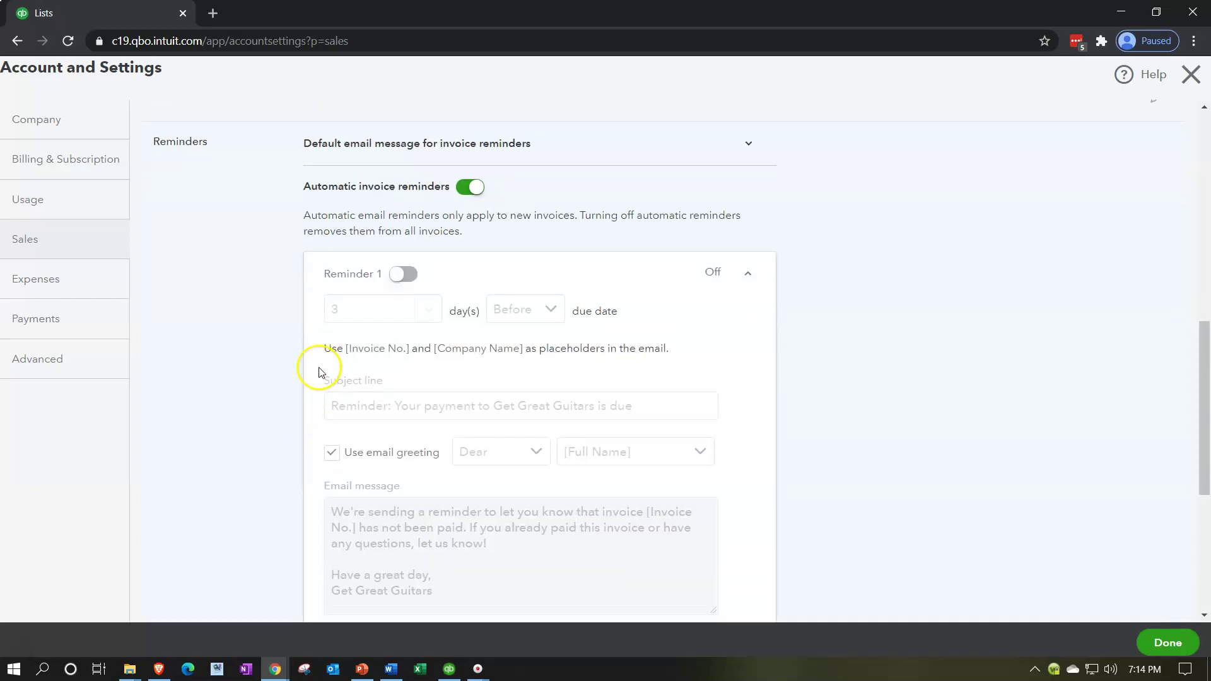
left_click(406, 276)
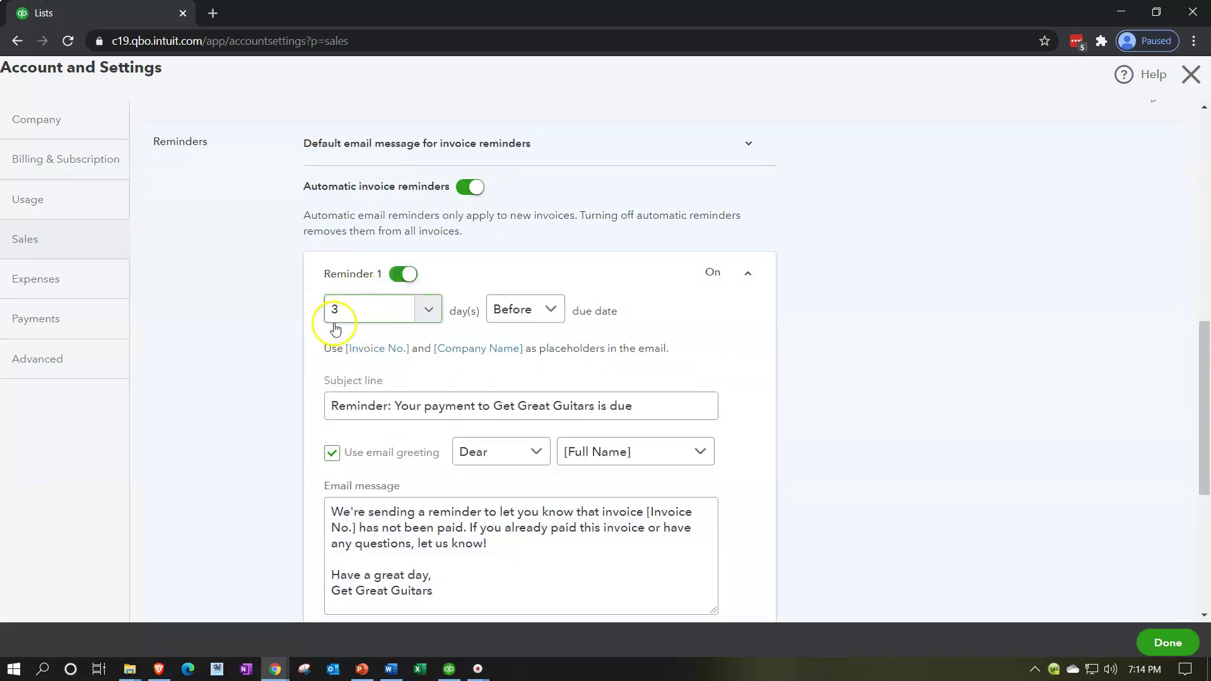
scroll(265, 417, "down", 1)
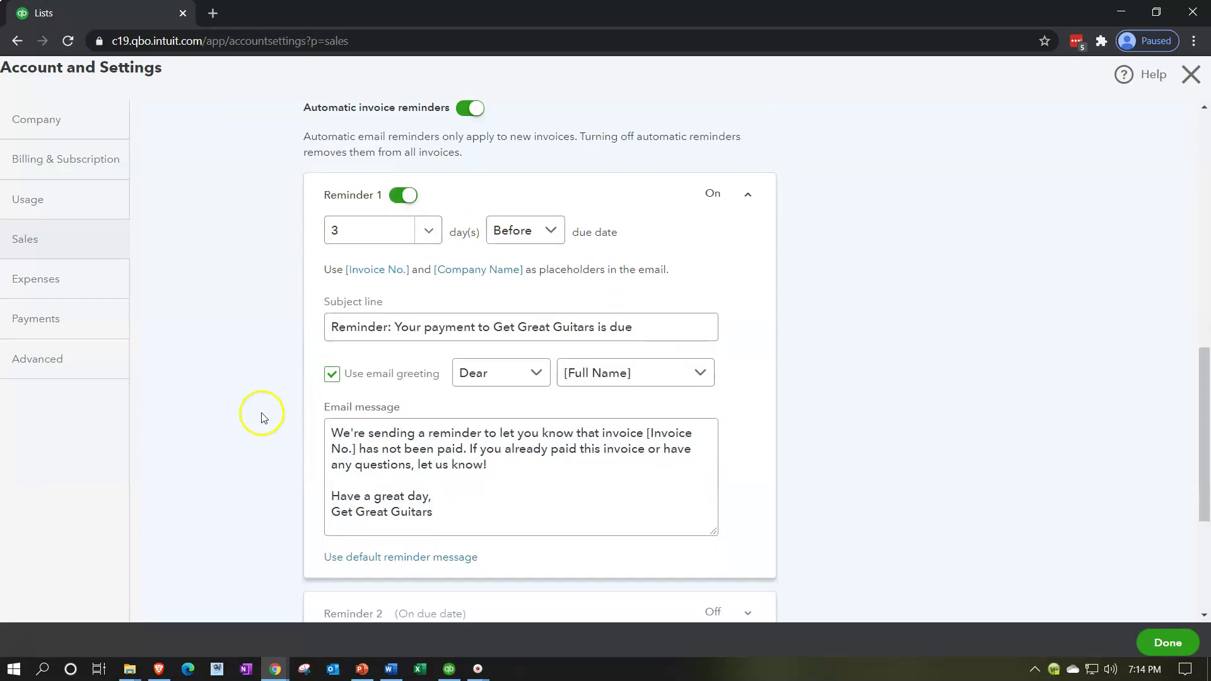
left_click(492, 469)
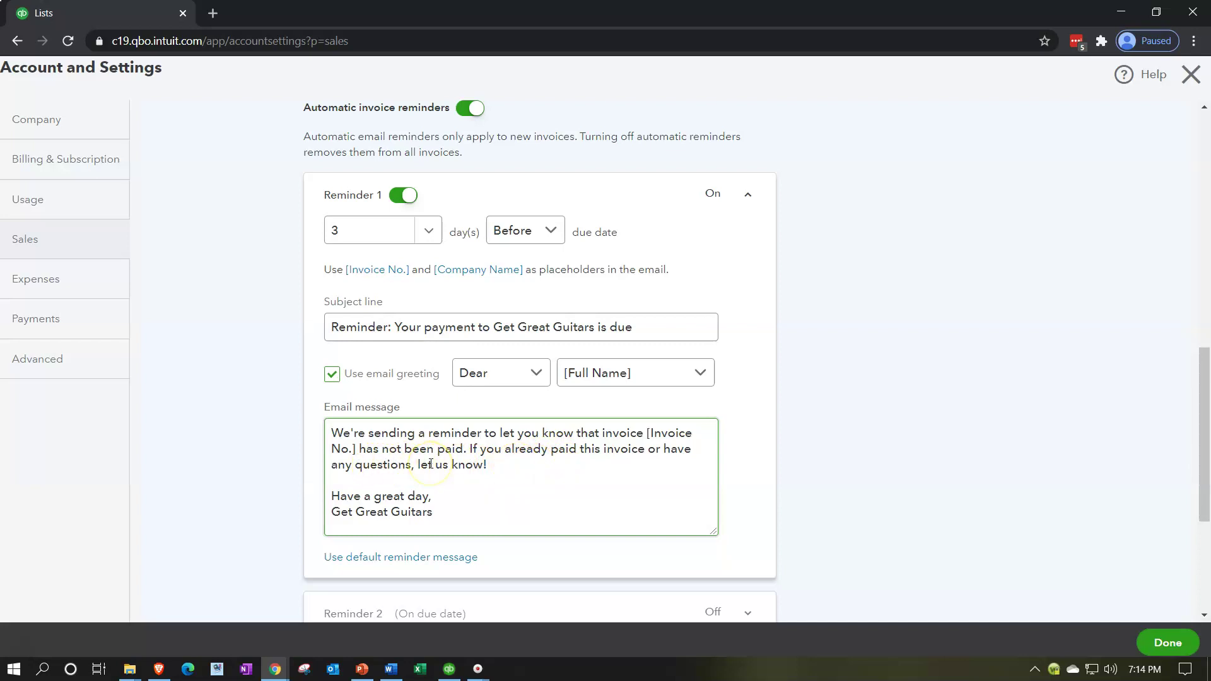
Turn off Reminder 1 and automatic invoice reminders, and discard the reminder edits
scroll(430, 465, "up", 3)
left_click(402, 353)
left_click(470, 265)
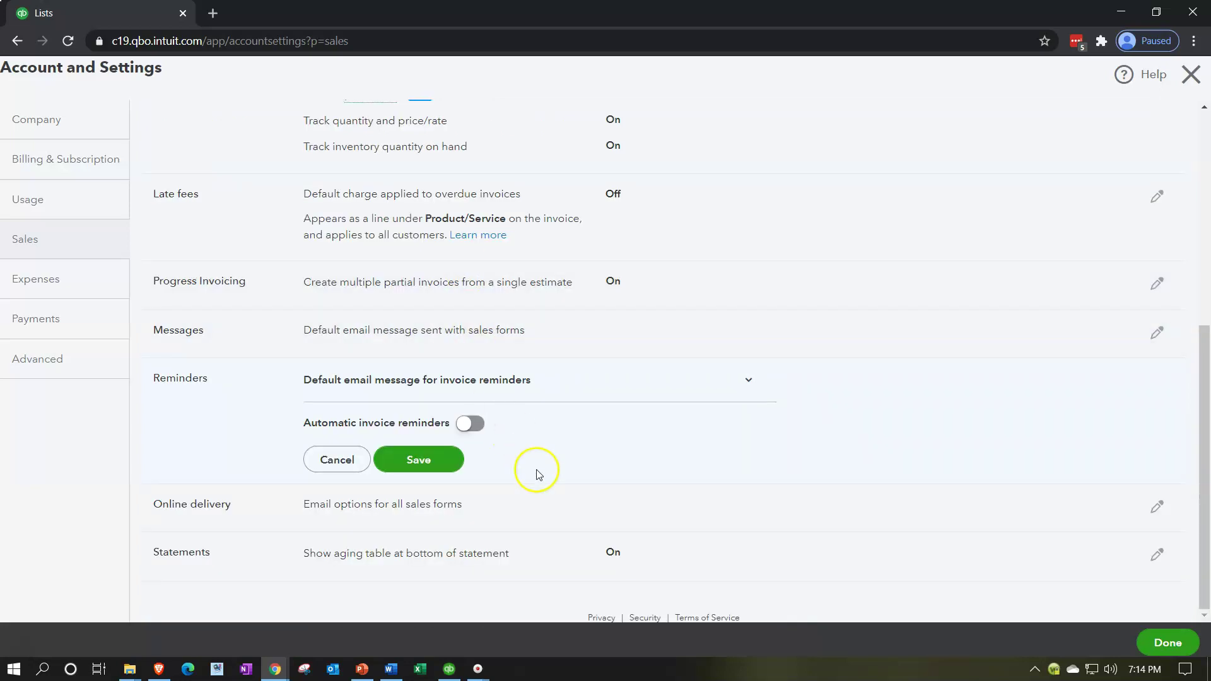
left_click(346, 460)
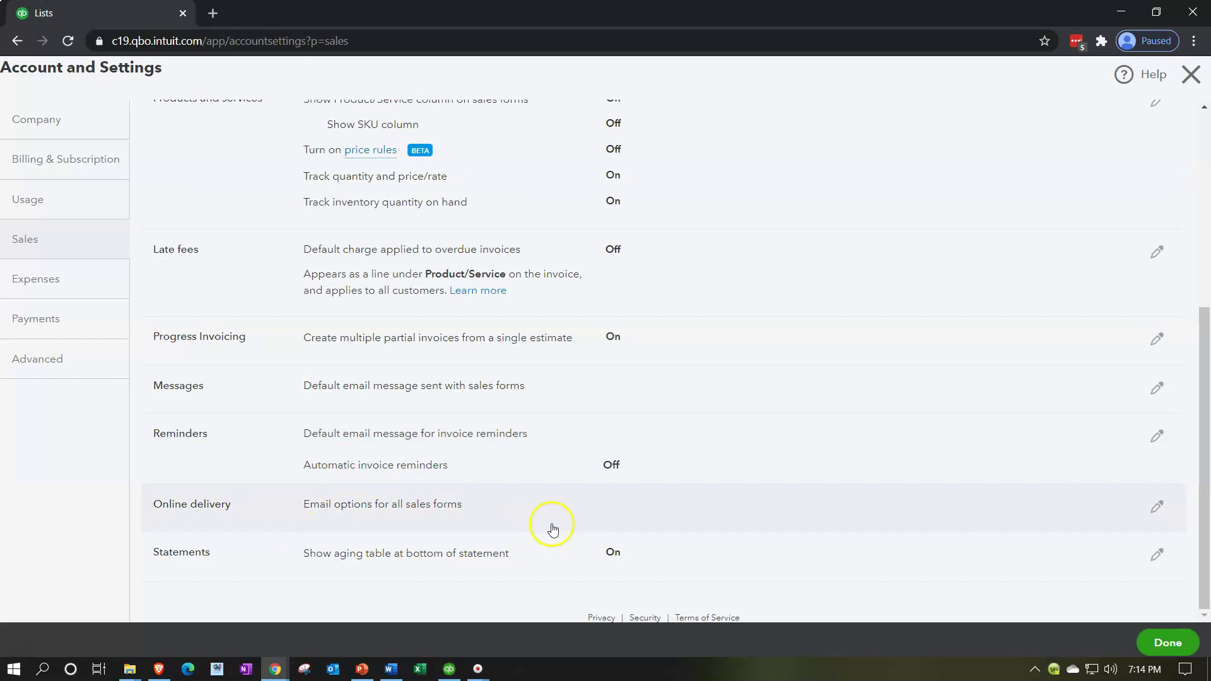
Look at the online delivery email options and the additional invoice email formats, and close them without saving
left_click(1157, 507)
scroll(757, 536, "down", 2)
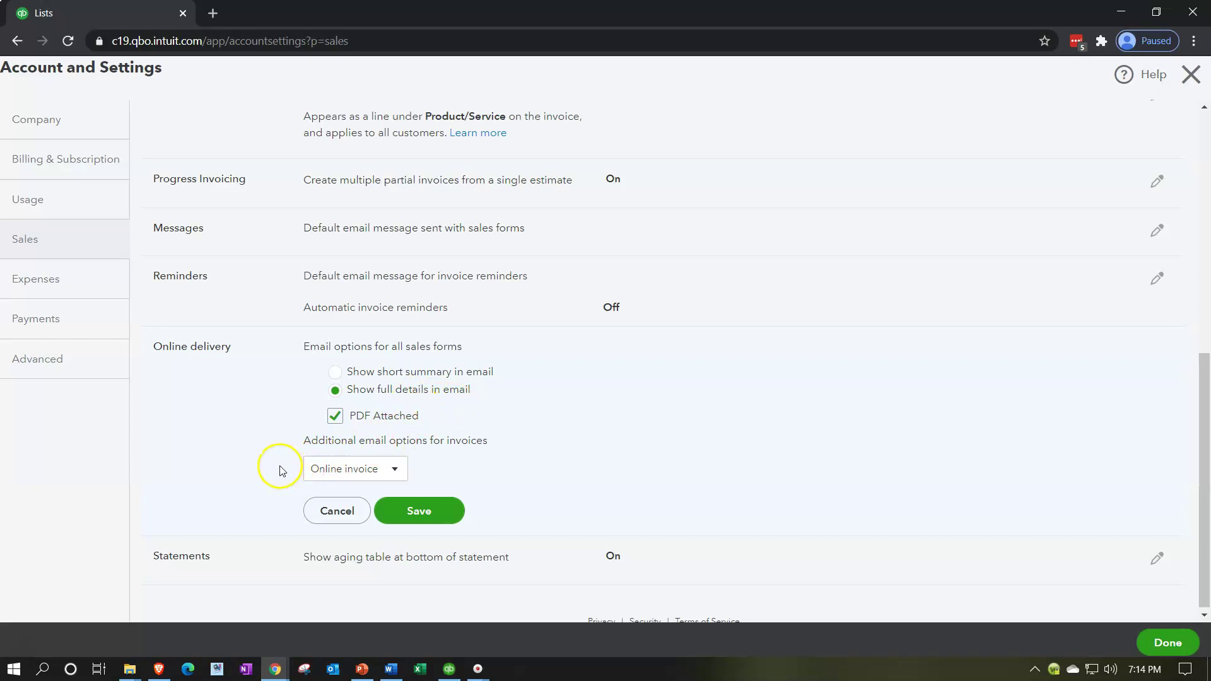
left_click(396, 468)
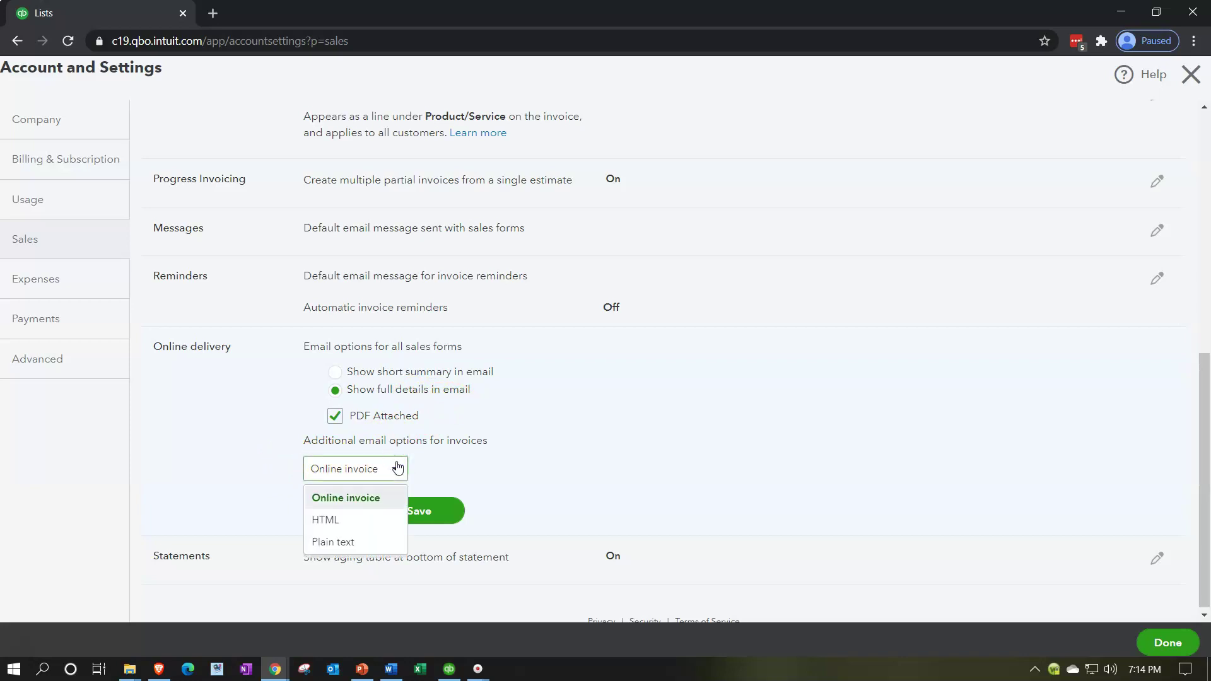
left_click(397, 467)
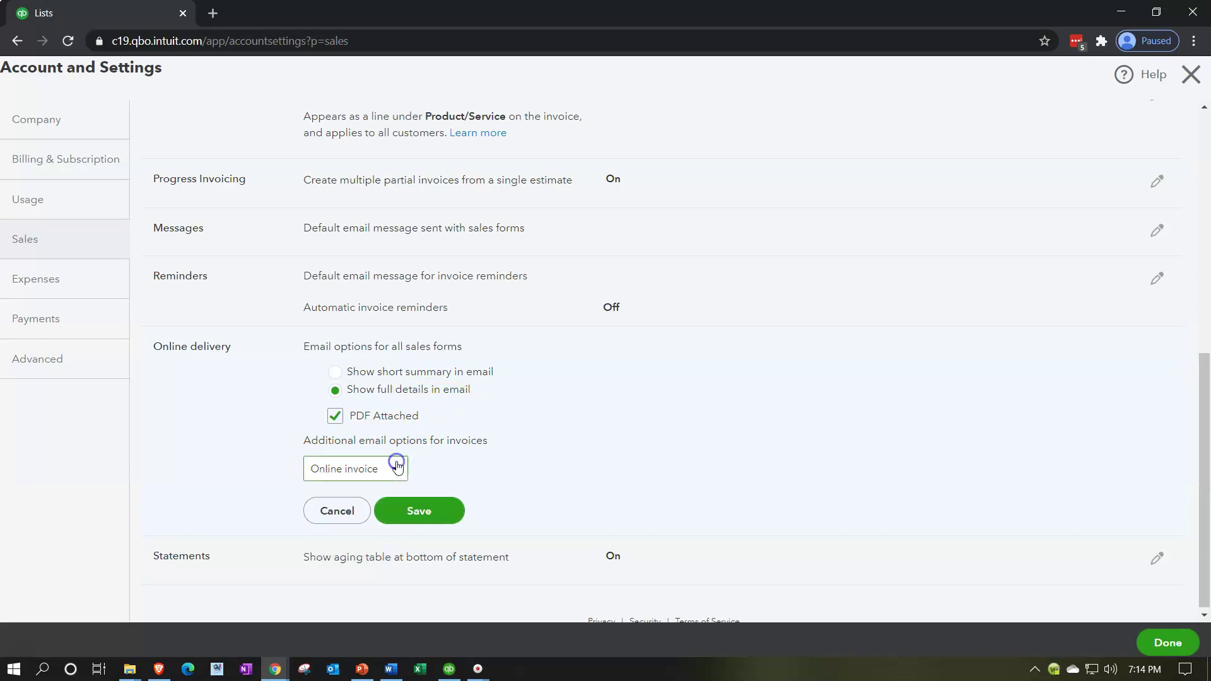
left_click(347, 509)
Review the statement detail and aging table options, read the help on statement detail, and close without saving
left_click(1158, 554)
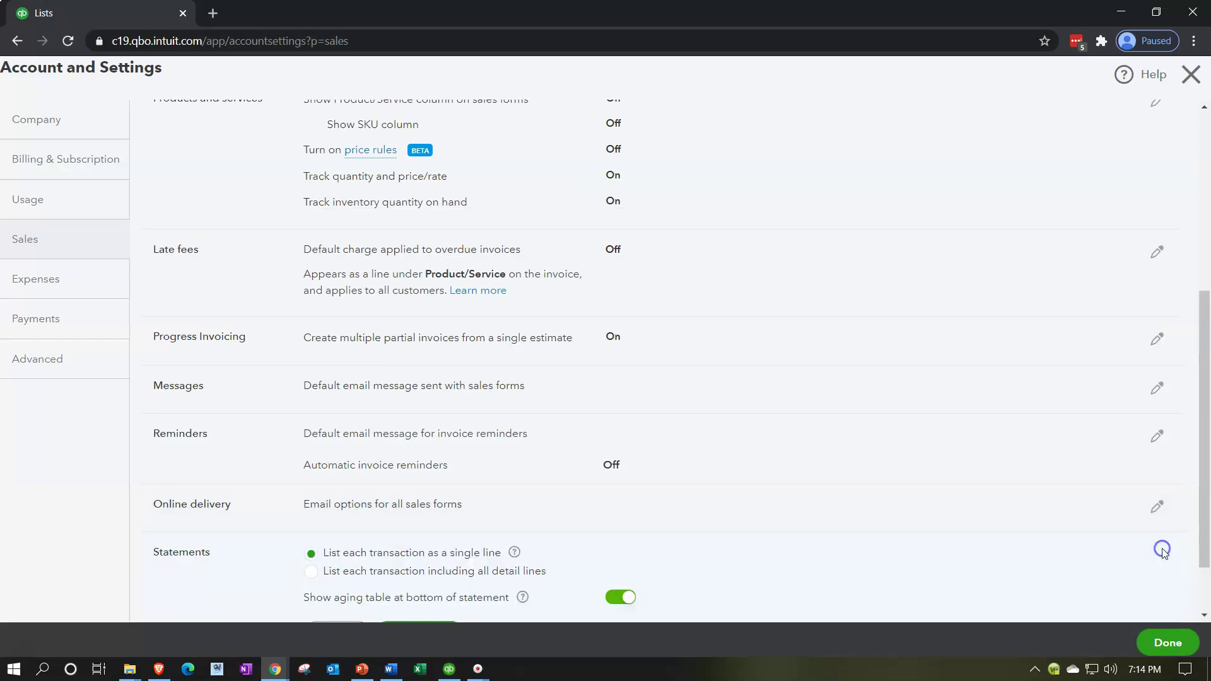
scroll(893, 485, "down", 1)
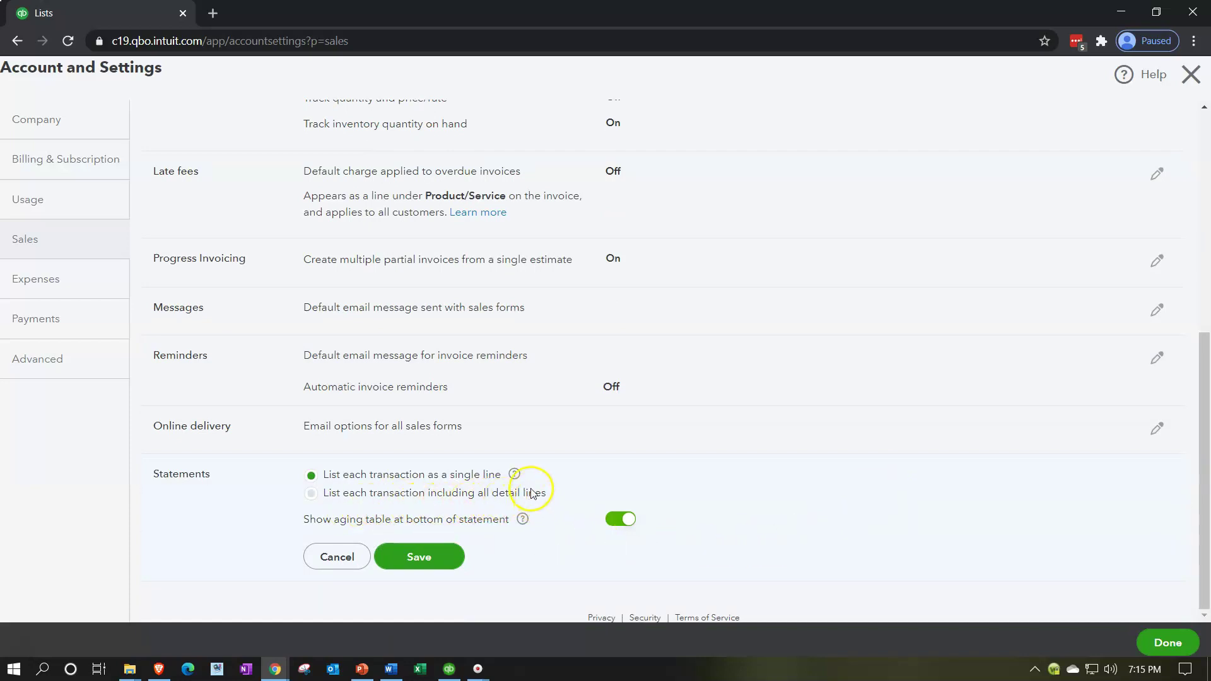
left_click(514, 478)
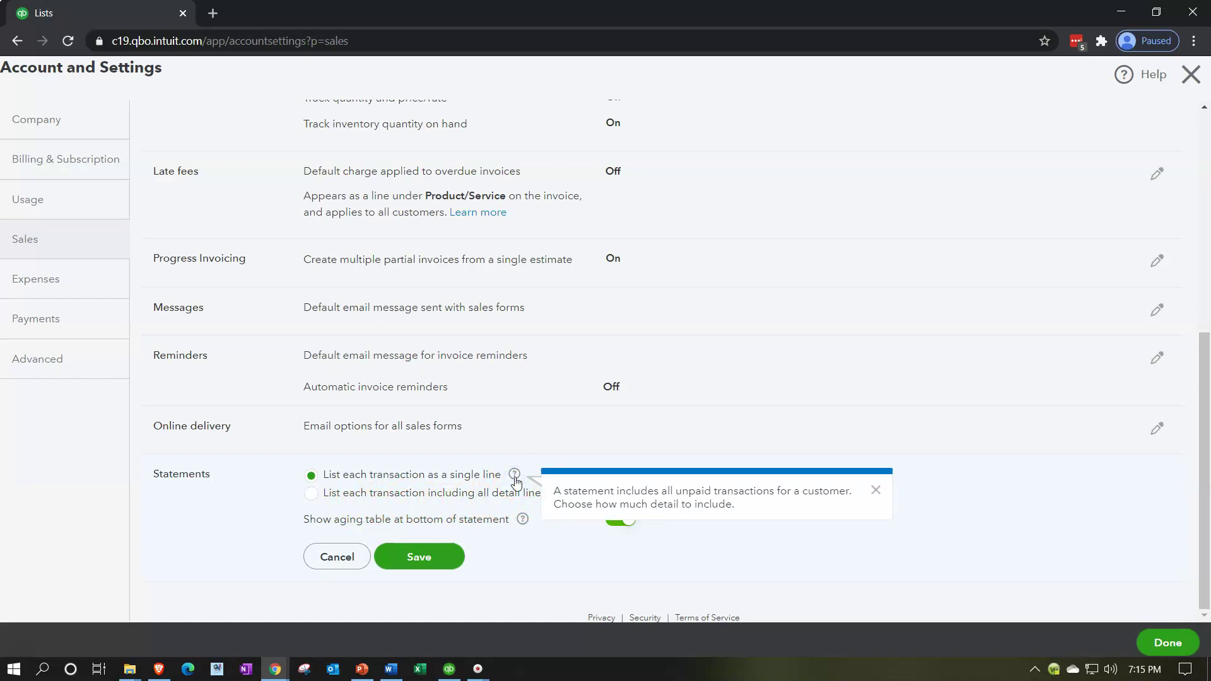
left_click(230, 520)
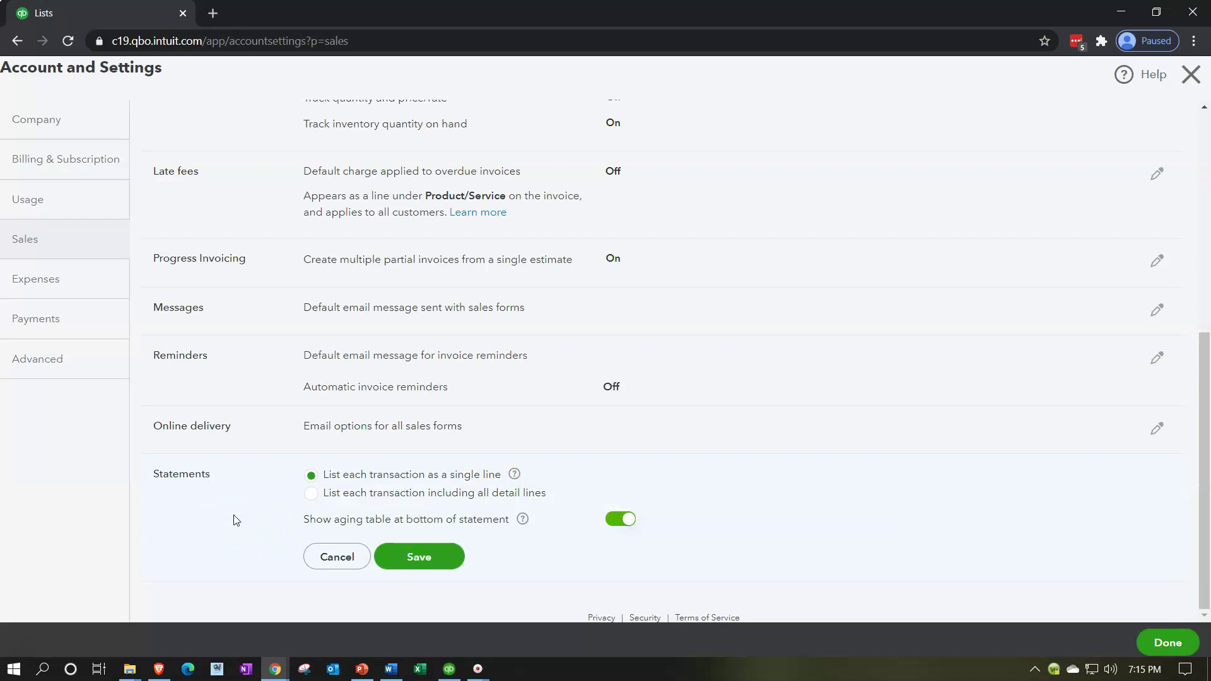
left_click(241, 516)
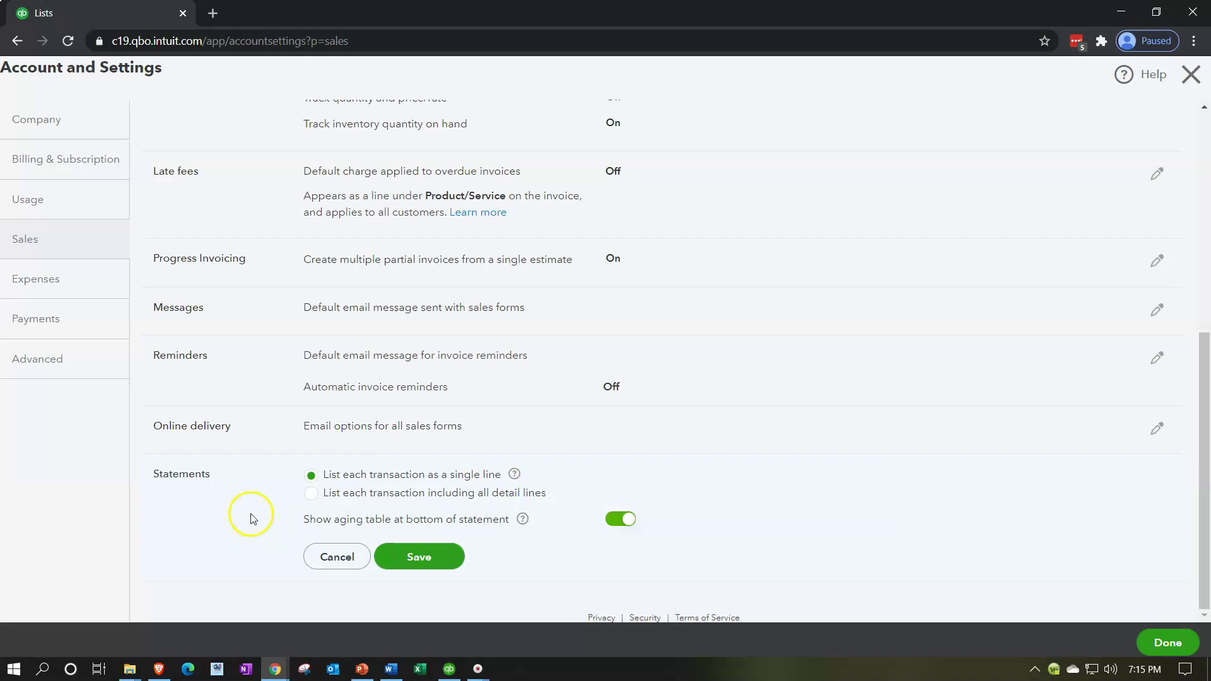
left_click(349, 503)
left_click(390, 529)
left_click(336, 557)
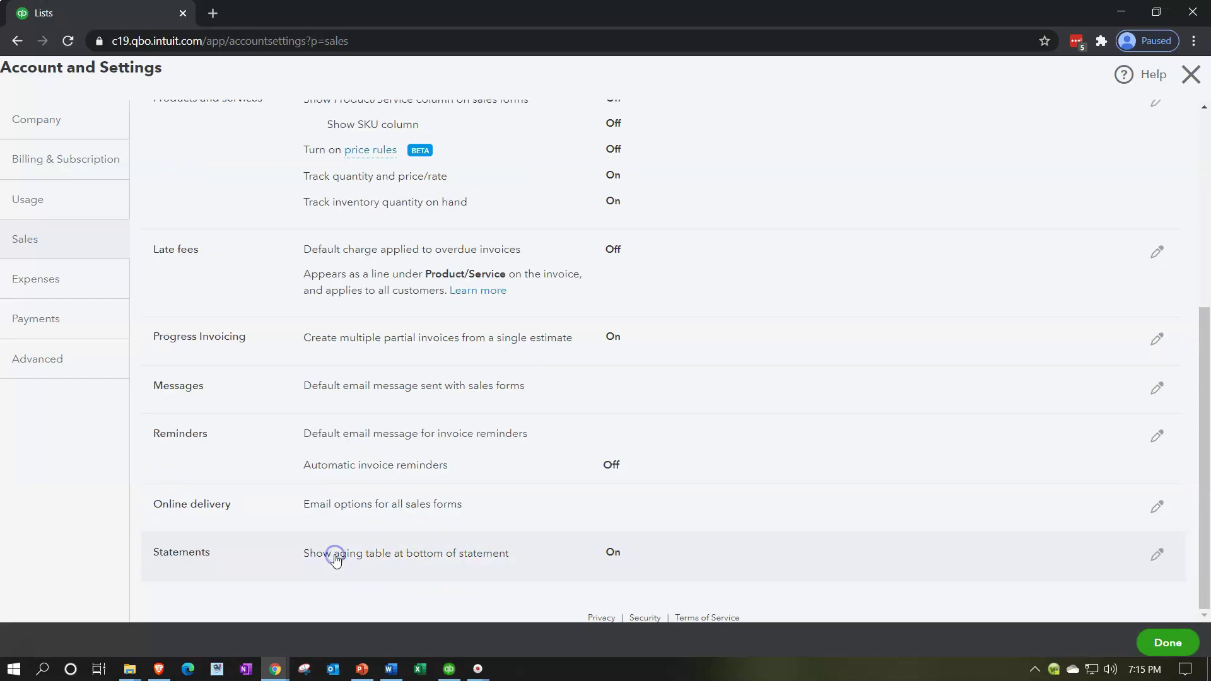